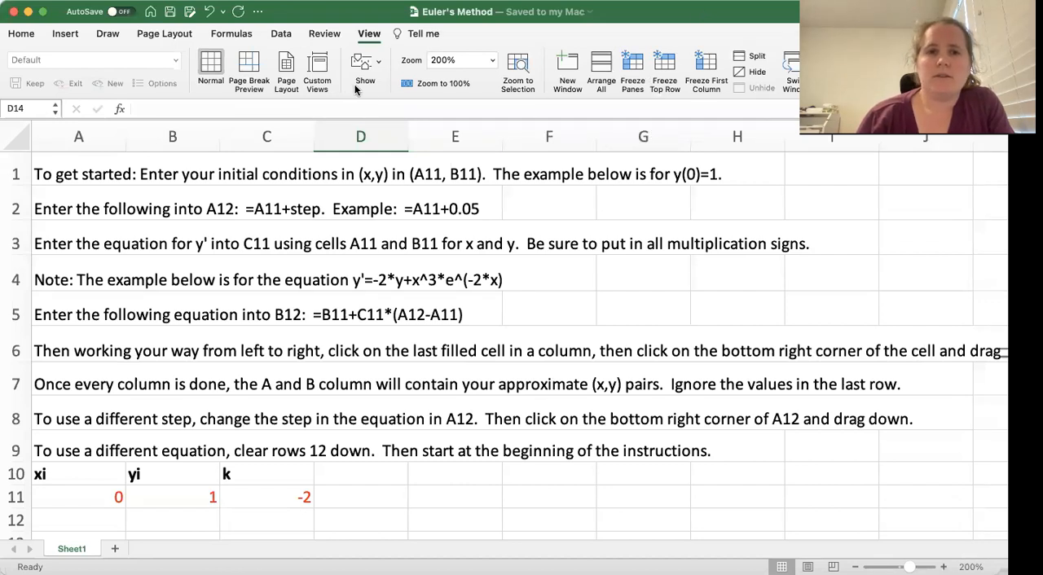
# Add a text annotation beside row 11 reading "Now use: y'=-2y+3x^2*e^(-2x)"
pyautogui.press('super+Tab')
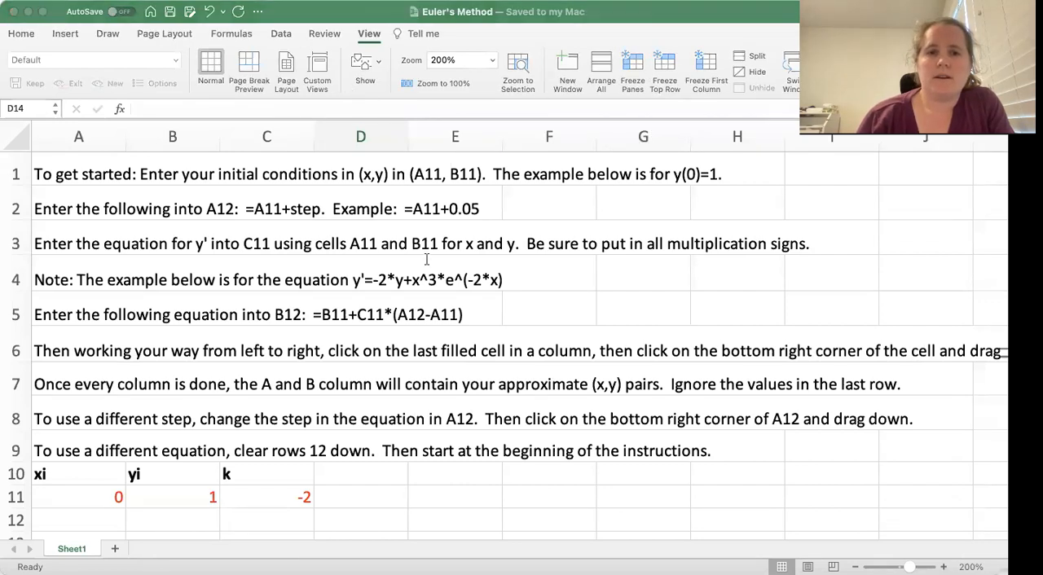
pyautogui.click(425, 492)
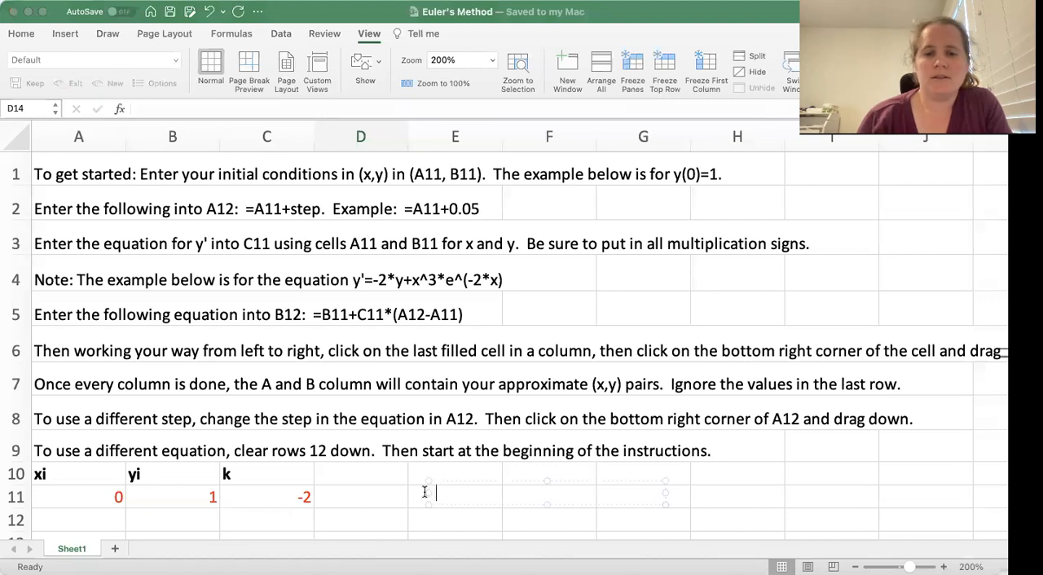
pyautogui.write('Now ')
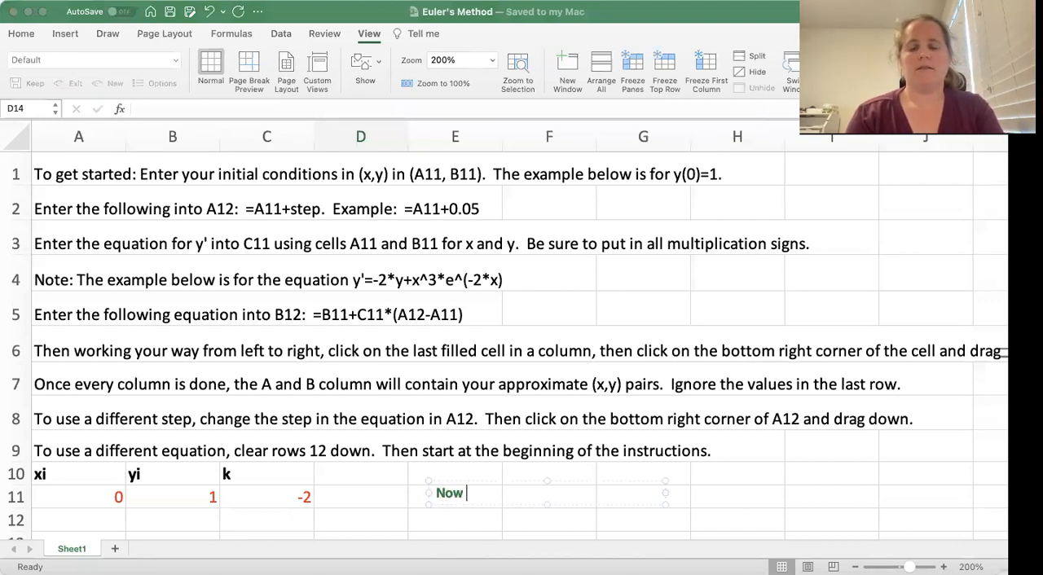
pyautogui.write("use: y'=")
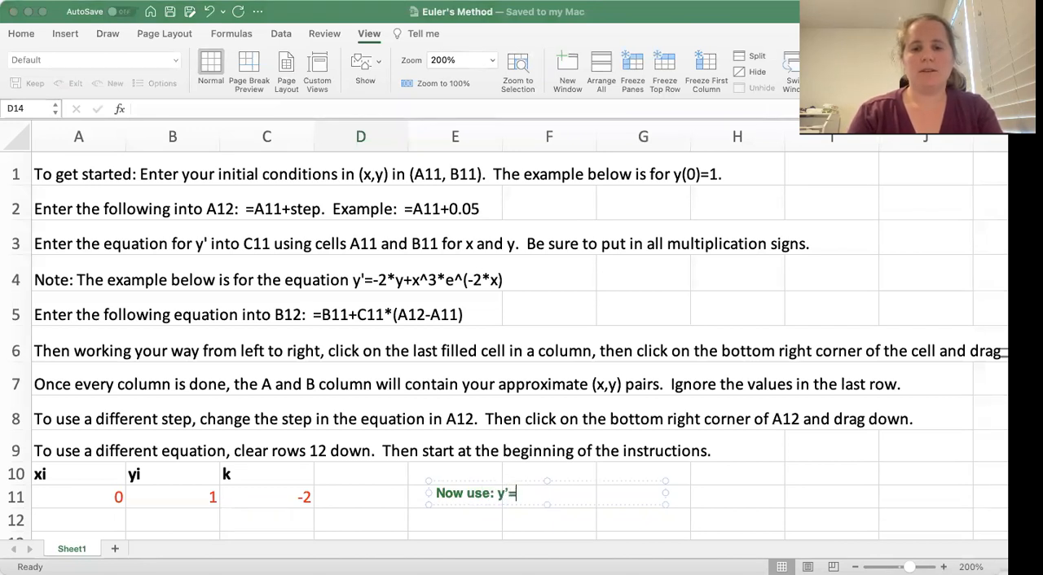
pyautogui.write('-2y+3x^2*')
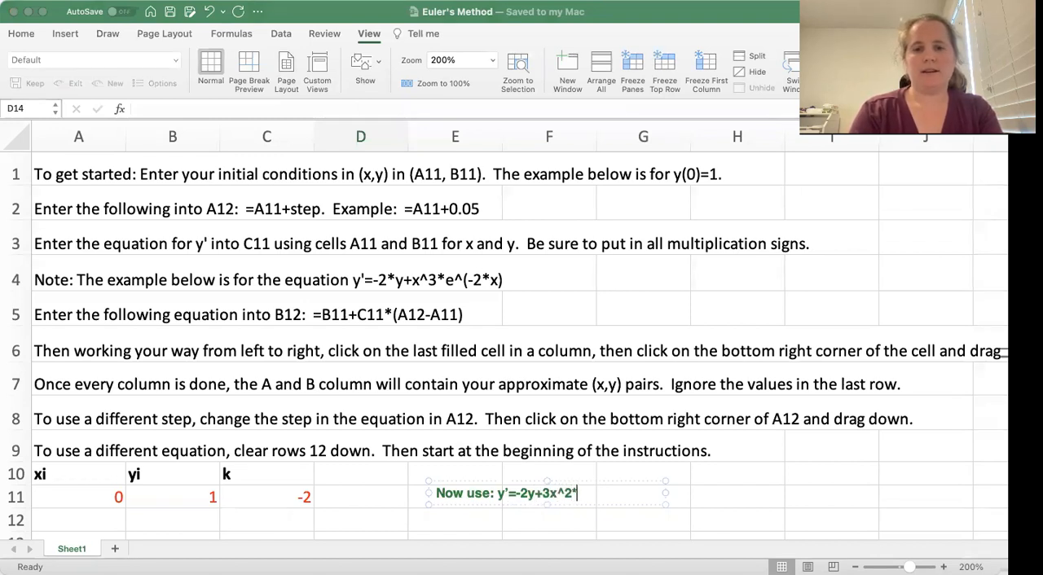
pyautogui.write('e^')
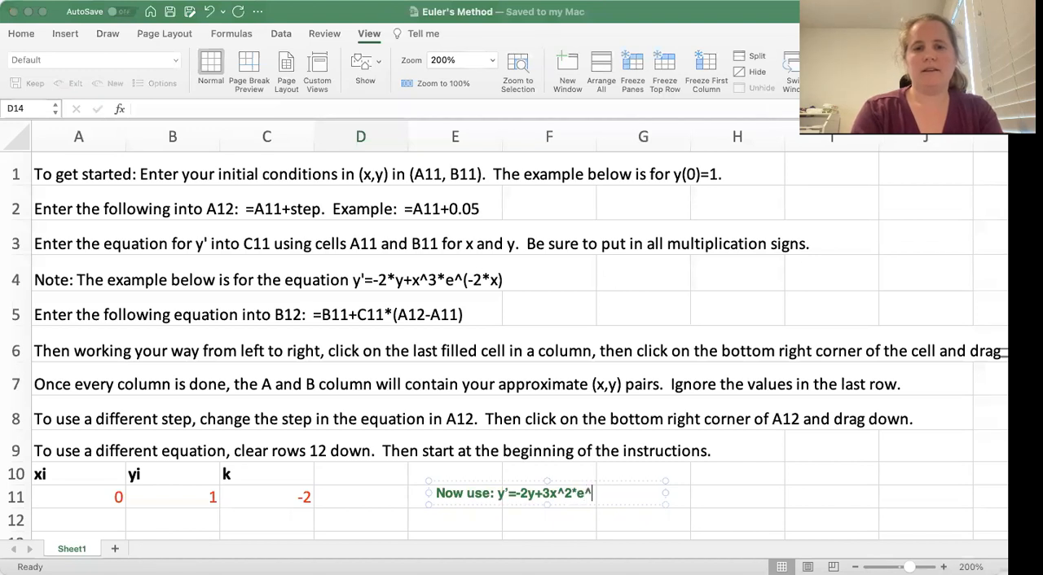
pyautogui.write('(-2x)')
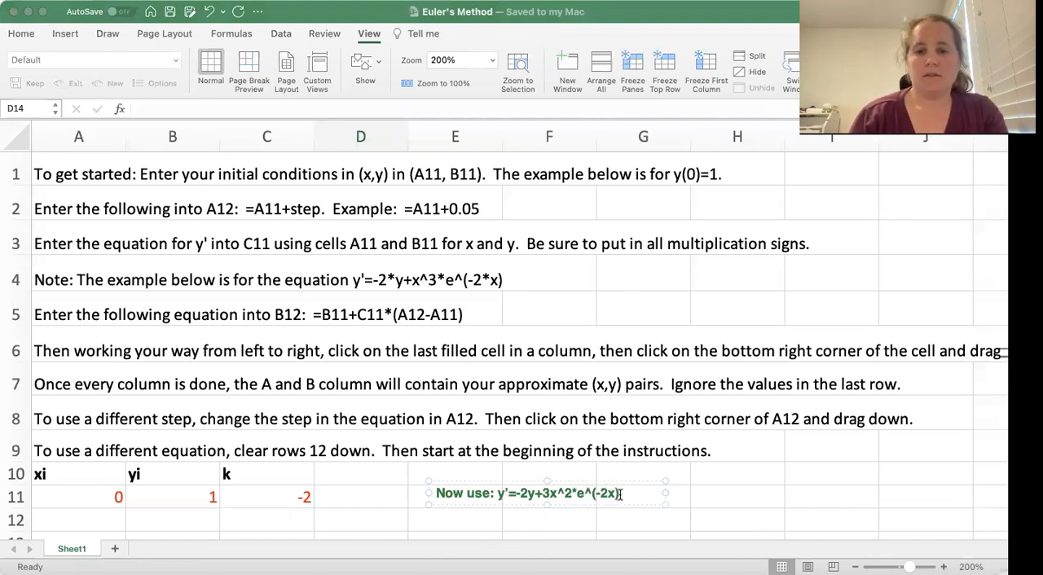
# Recolour the whole equation annotation blue and finish editing it
pyautogui.moveTo(492, 503); pyautogui.dragTo(432, 498)
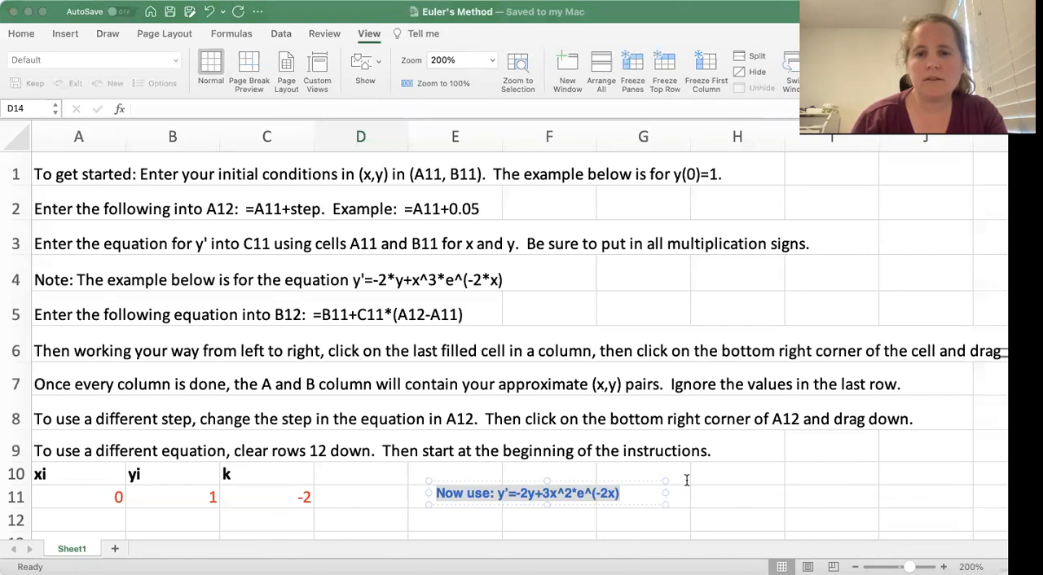
pyautogui.click(715, 479)
pyautogui.click(551, 493)
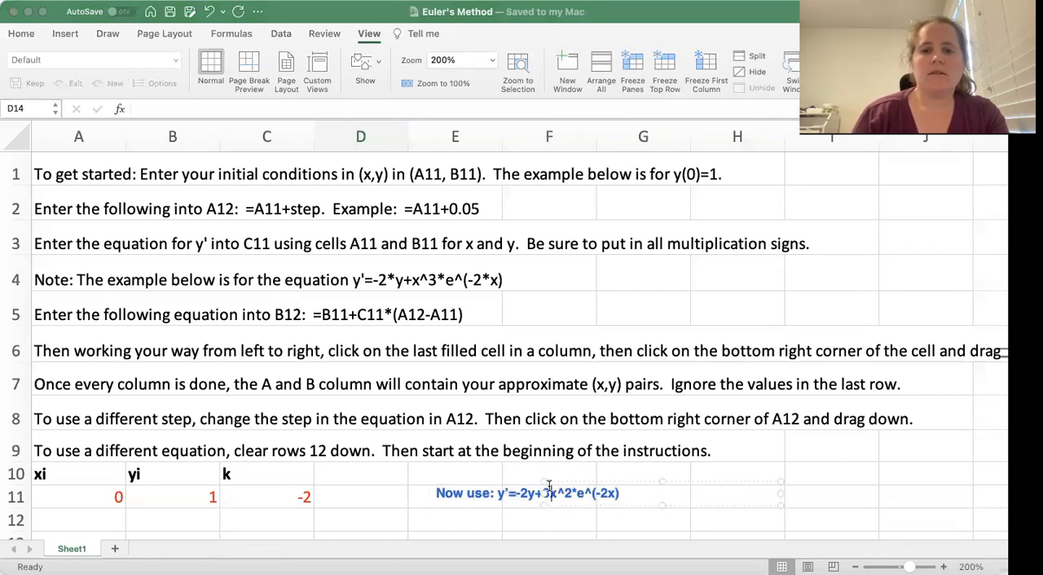
pyautogui.click(267, 87)
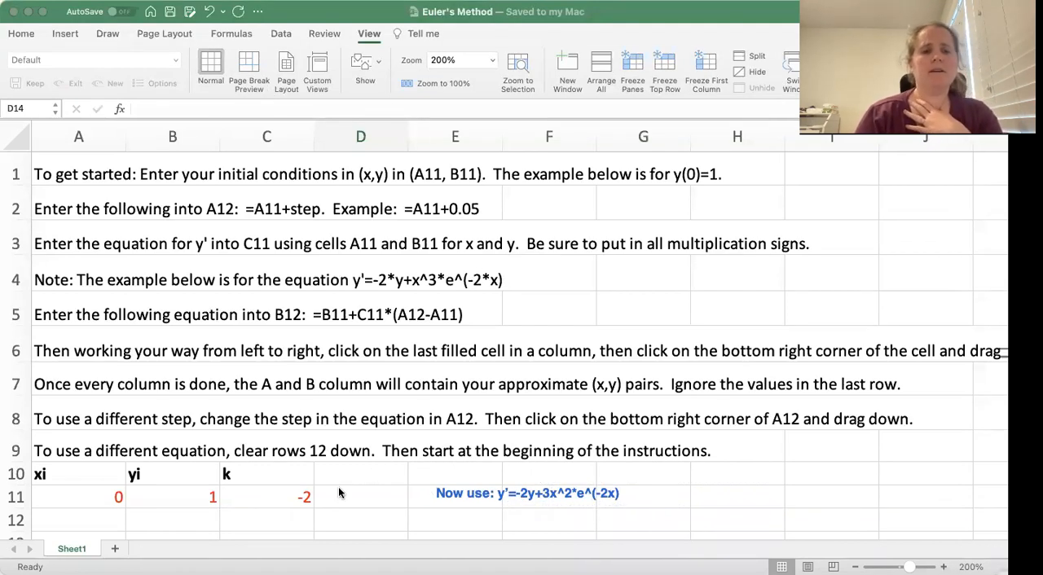
# Append ", y(0)=2" to the equation annotation and widen its text box so the text fits on one line
pyautogui.scroll(-1, 424, 456)
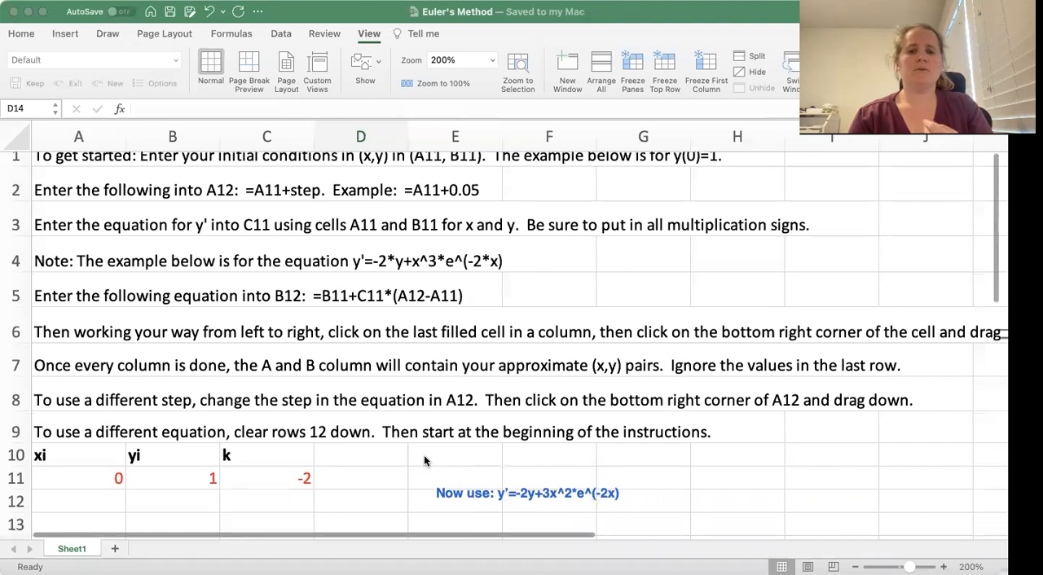
pyautogui.scroll(1, 481, 470)
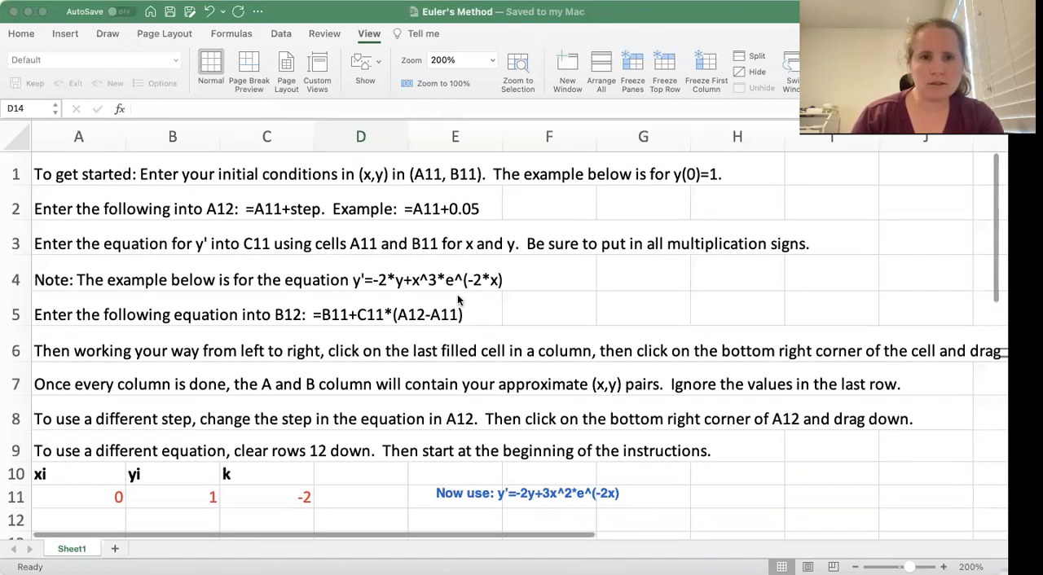
pyautogui.click(452, 493)
pyautogui.write(', ')
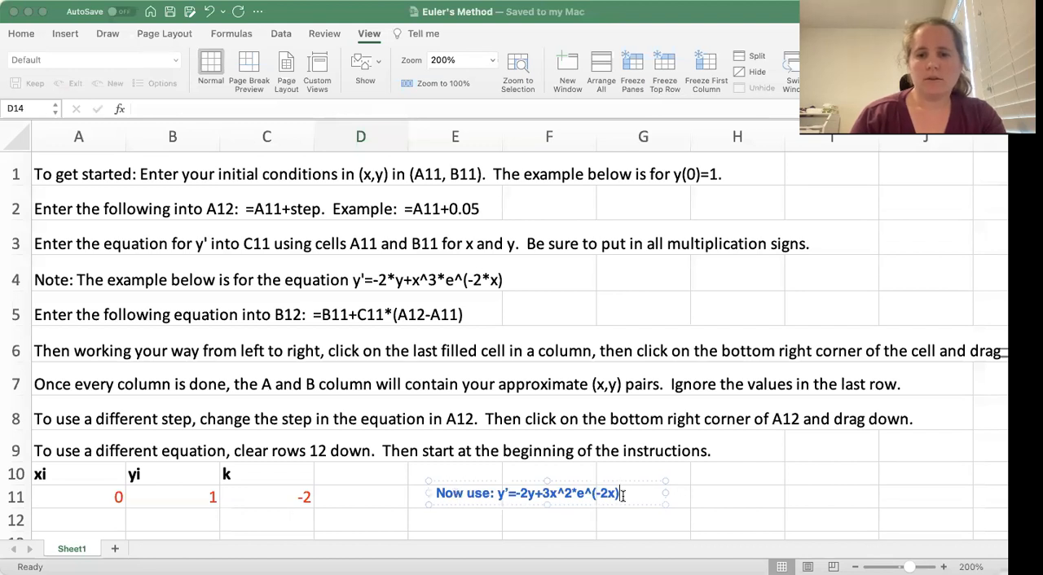
pyautogui.write('y(0)')
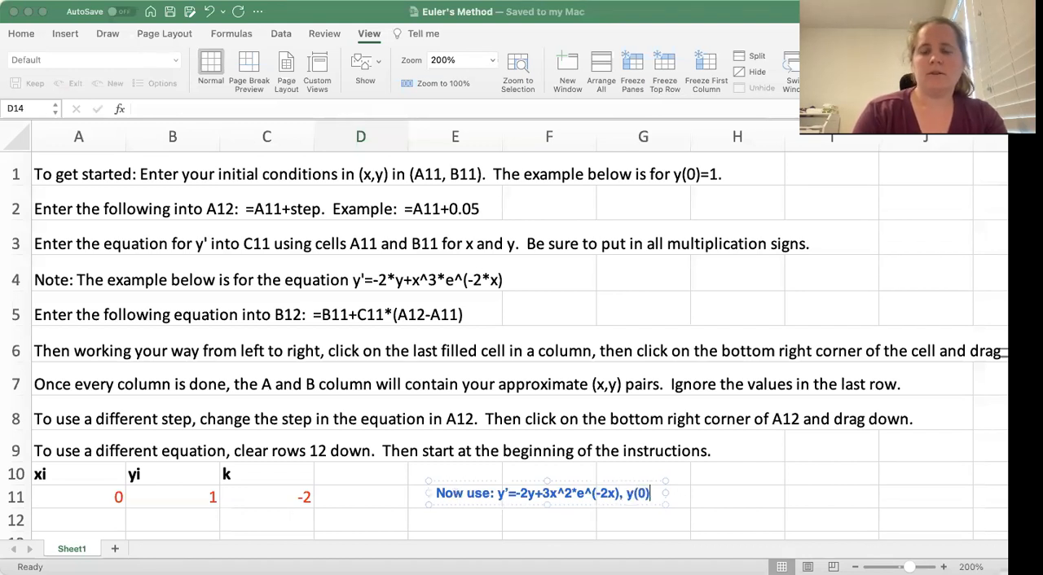
pyautogui.write('=2')
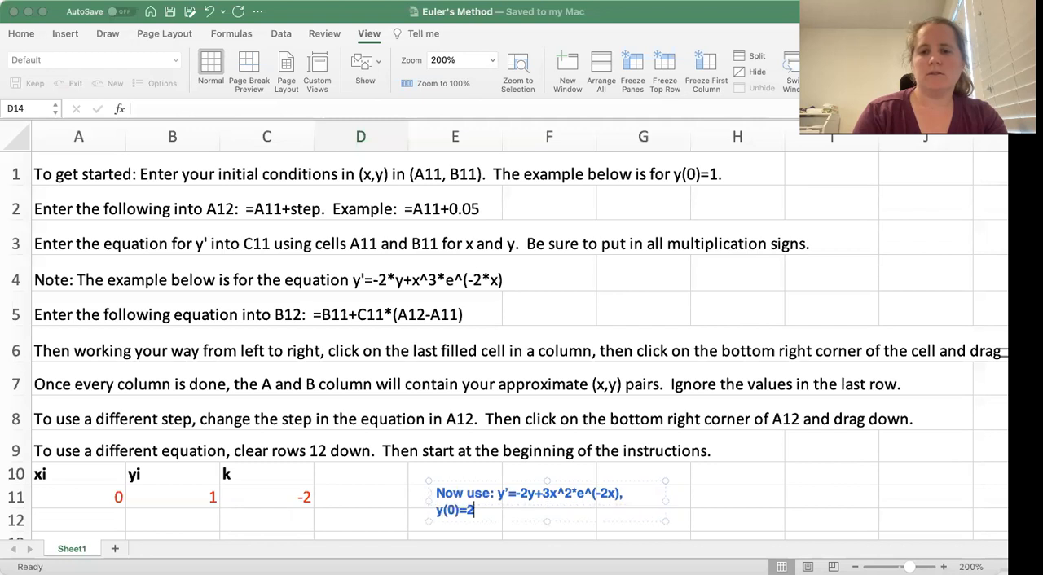
pyautogui.moveTo(668, 499); pyautogui.dragTo(736, 490)
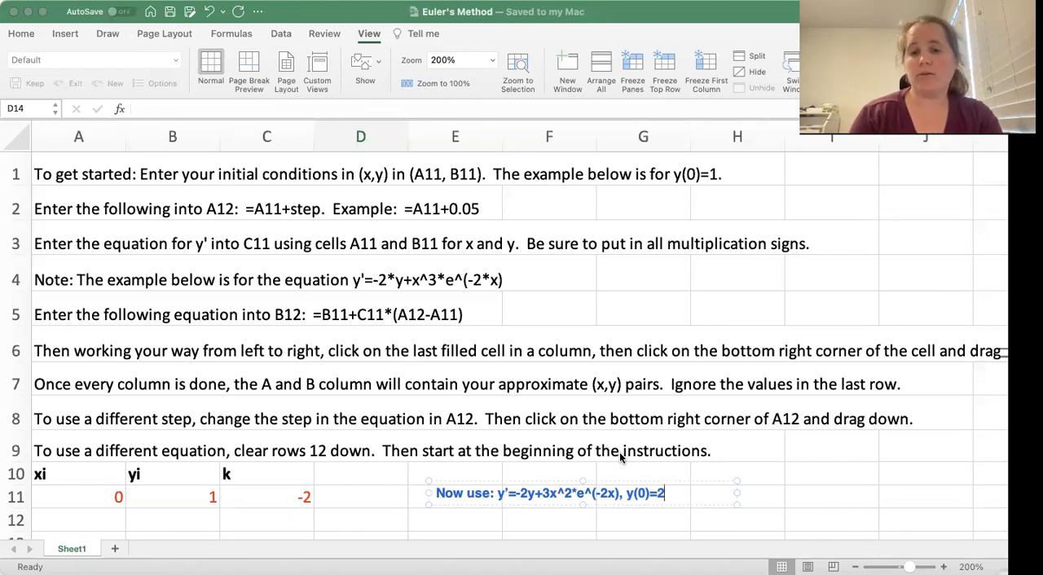
# Add a second line "Approximate y(0.5)" to the annotation and finish editing it
pyautogui.press('Return')
pyautogui.write('Approximate y(0')
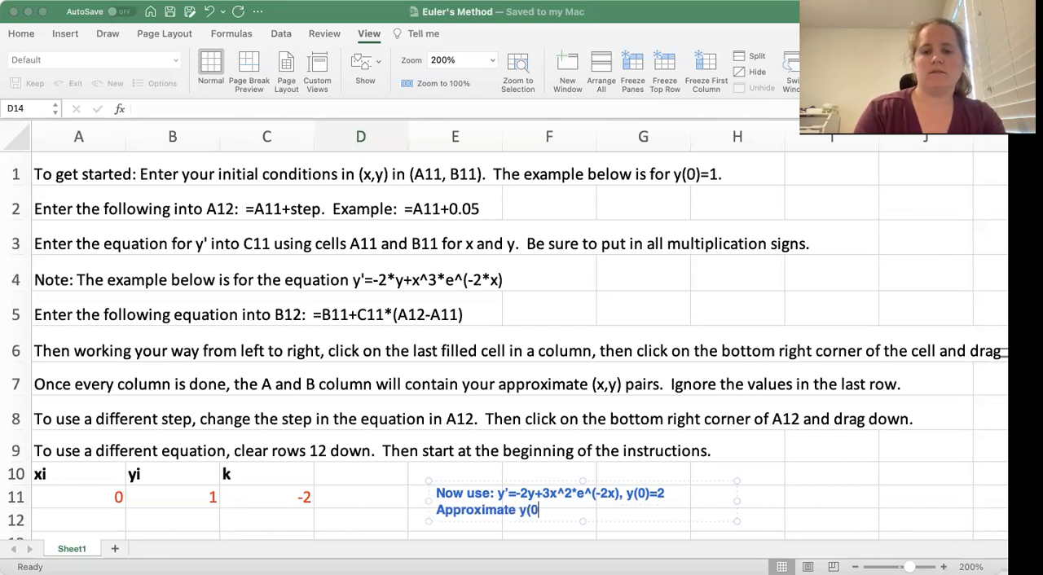
pyautogui.write('.5)')
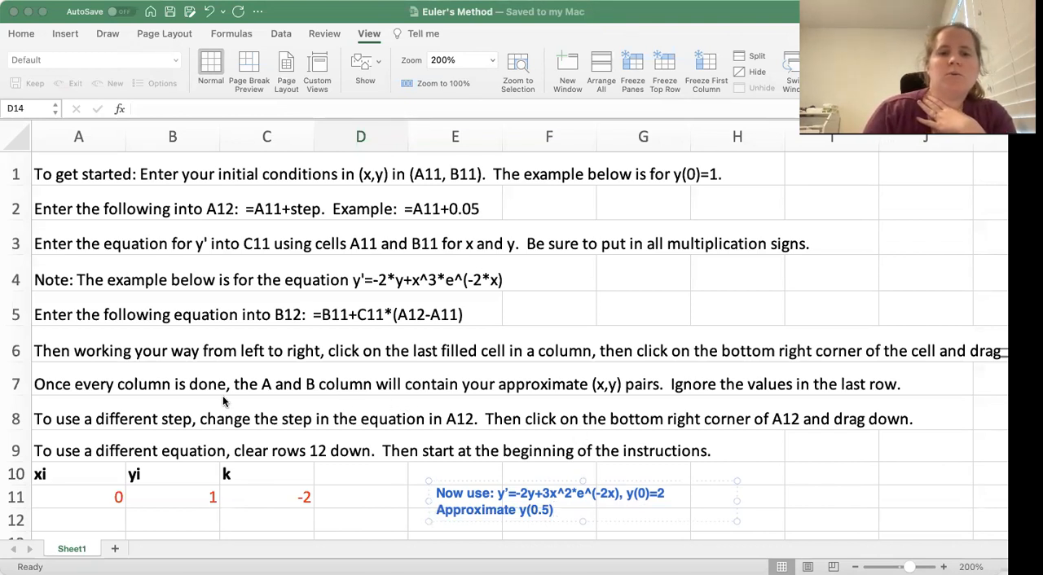
pyautogui.click(262, 84)
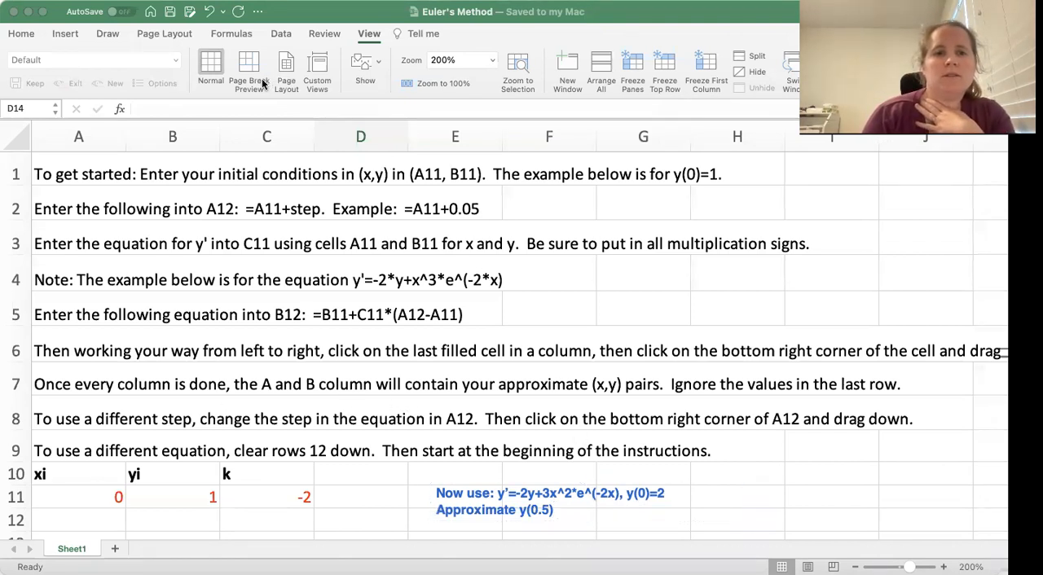
# Set the initial y value in cell B11 to 2
pyautogui.click(101, 498)
pyautogui.click(186, 497)
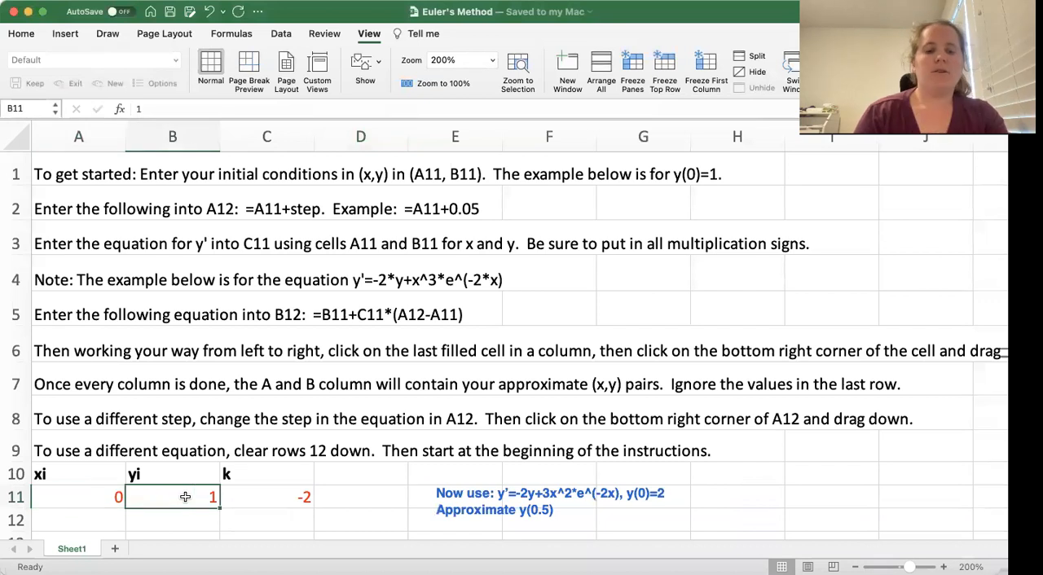
pyautogui.write('2')
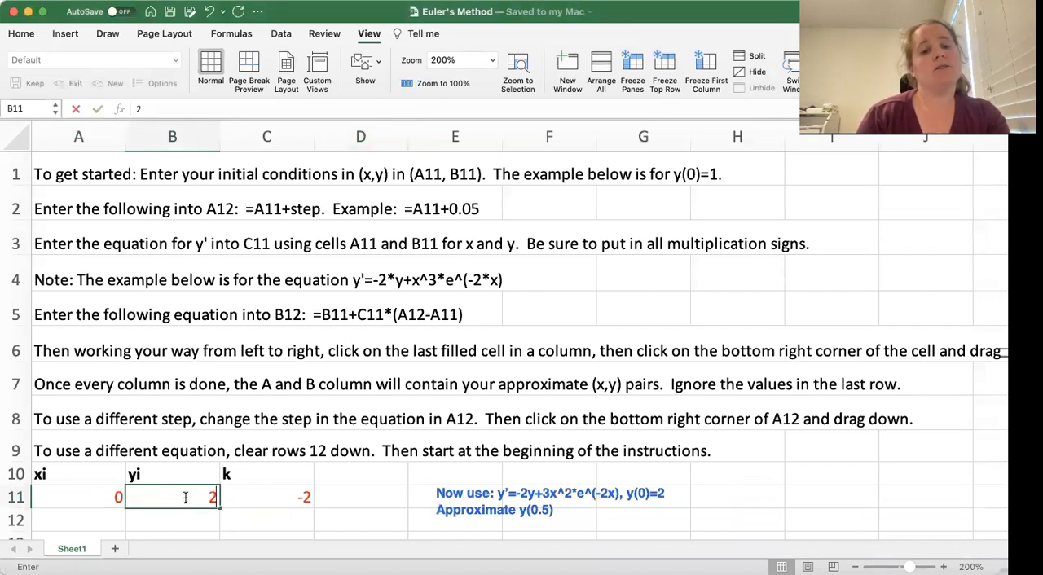
pyautogui.press('Return')
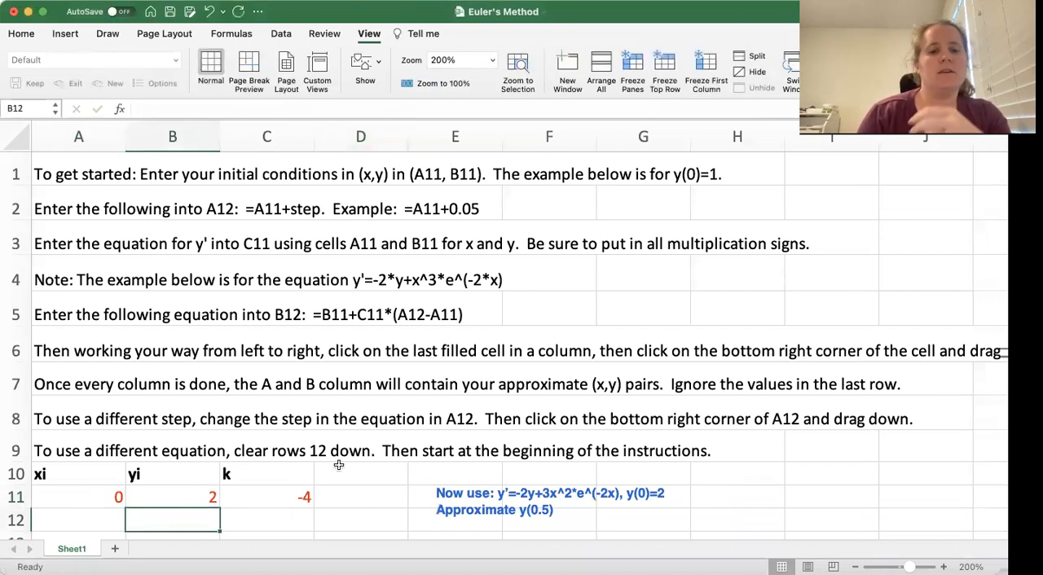
# Change the slope formula in C11 to =-2*B11+3*A11^2*EXP(-2*A11)
pyautogui.click(299, 498)
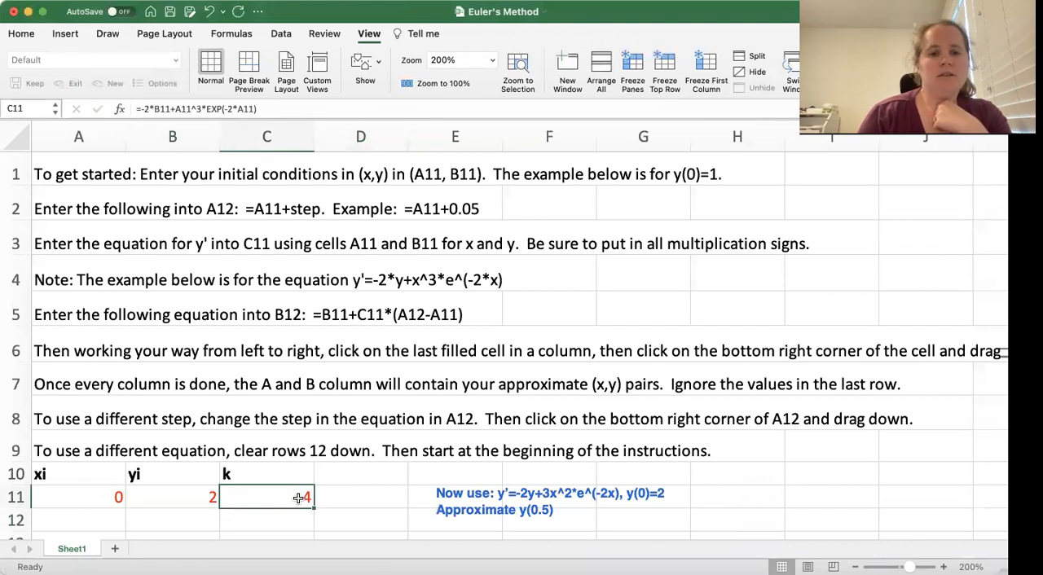
pyautogui.doubleClick(299, 498)
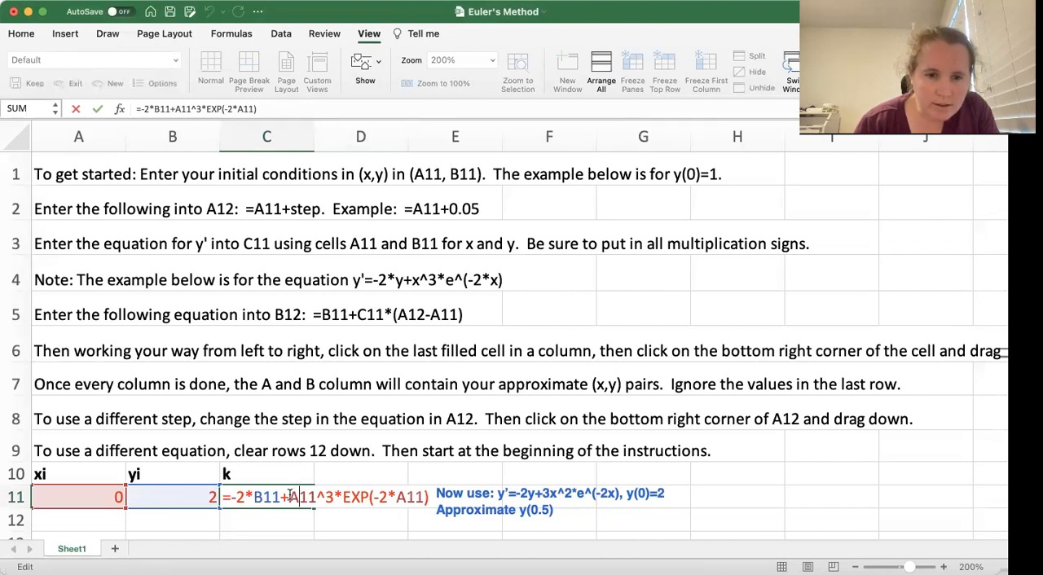
pyautogui.click(289, 497)
pyautogui.write('3*')
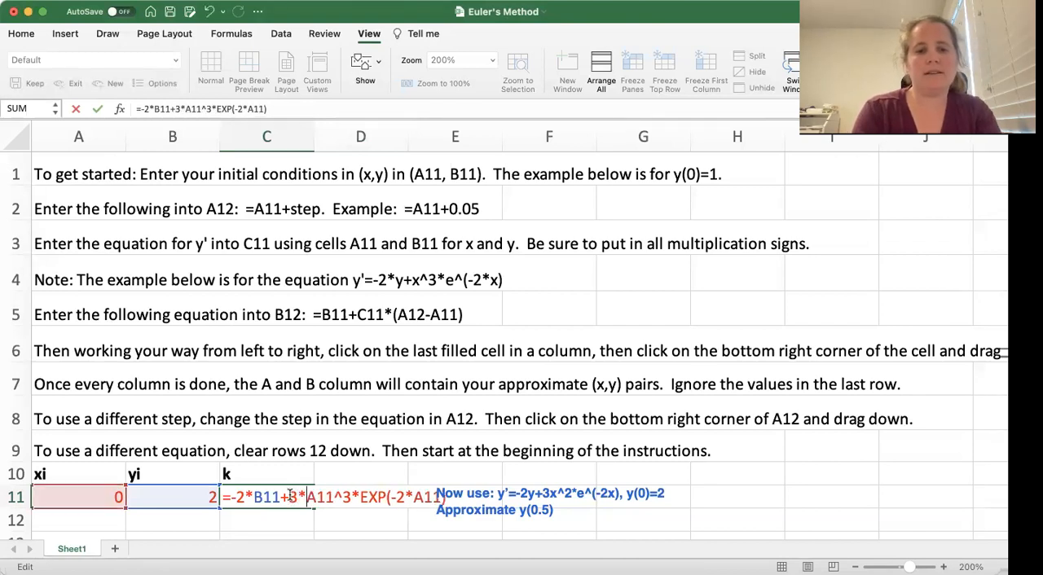
pyautogui.press('Right')
pyautogui.press('Right')
pyautogui.press('Right')
pyautogui.press('Right')
pyautogui.press('Right')
pyautogui.press('BackSpace')
pyautogui.write('2')
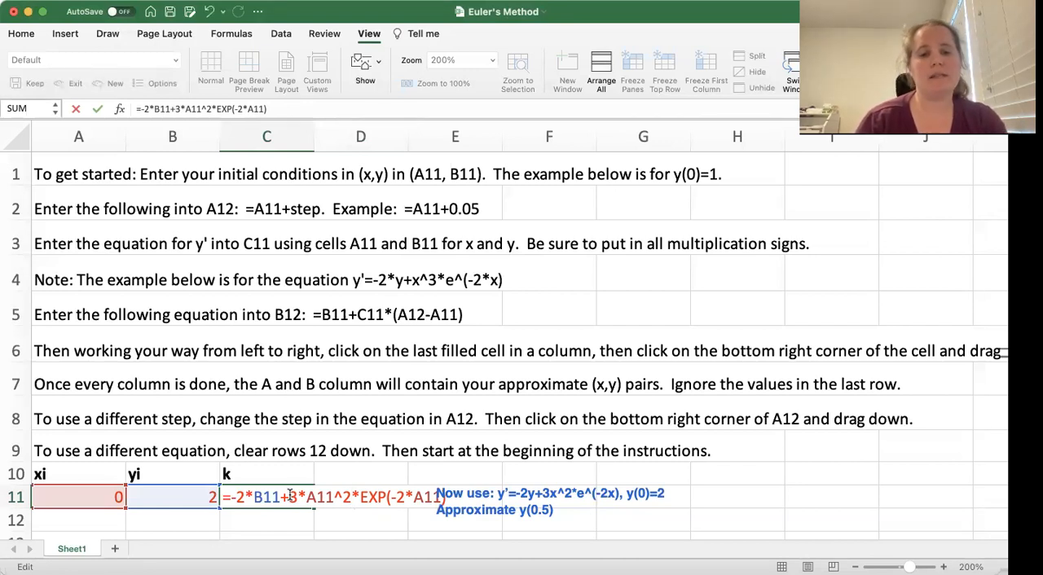
pyautogui.press('Return')
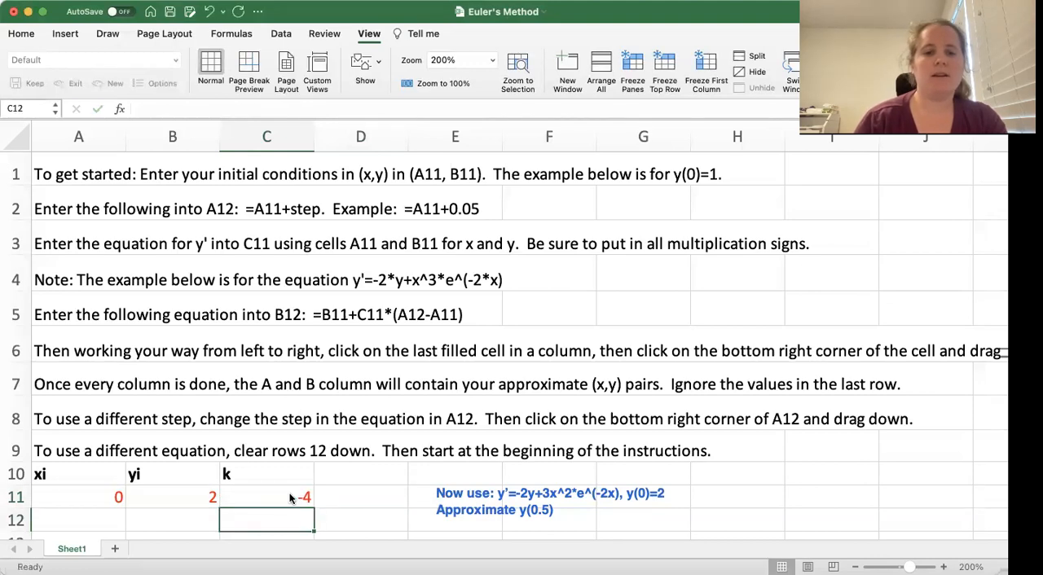
# Enter the formula =A11+0.1 in cell A12 to advance x by a step of 0.1
pyautogui.scroll(-1, 350, 397)
pyautogui.scroll(-5, 351, 396)
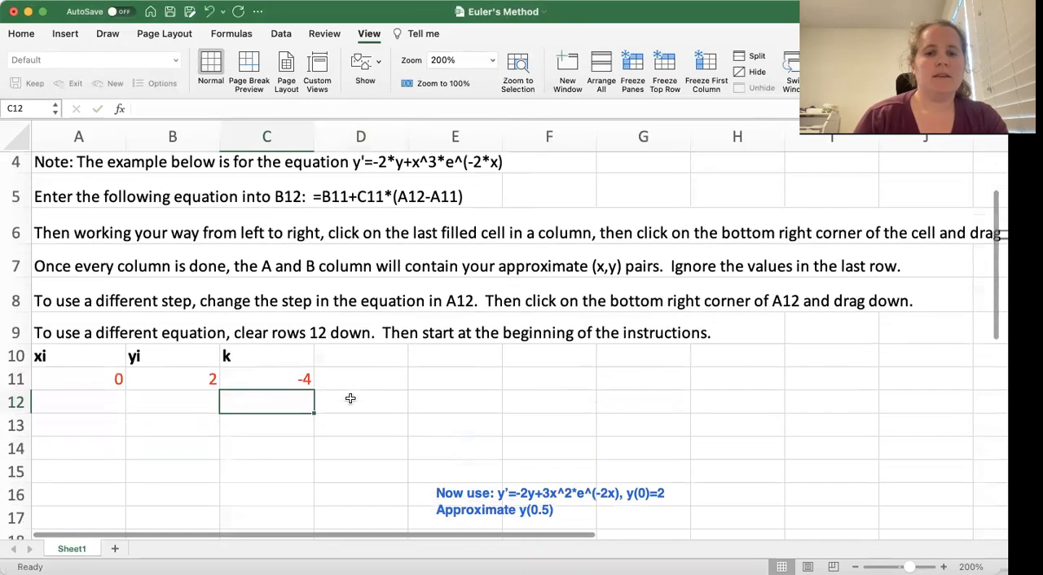
pyautogui.scroll(1, 351, 397)
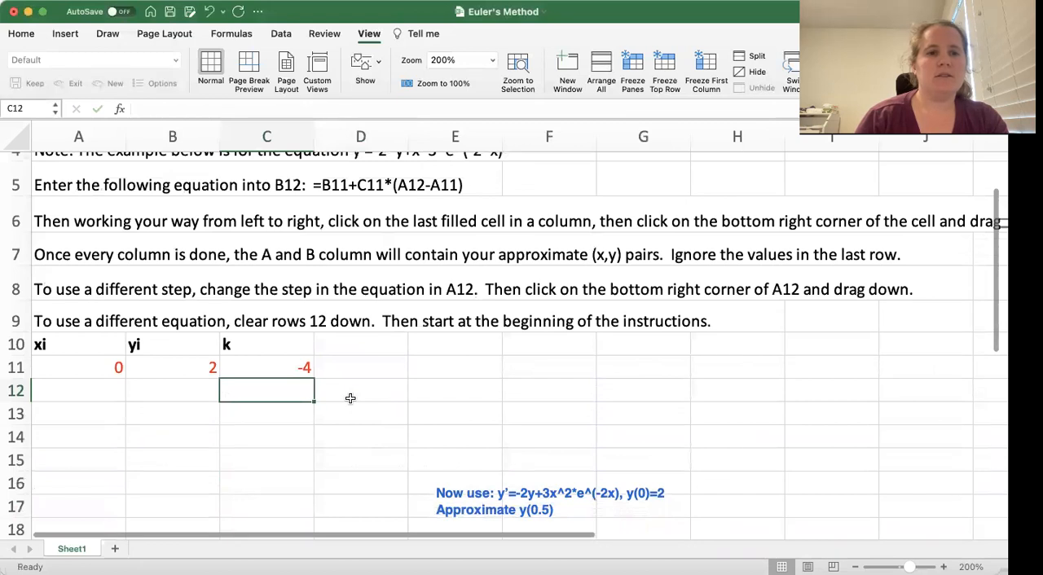
pyautogui.scroll(2, 350, 398)
pyautogui.scroll(1, 351, 397)
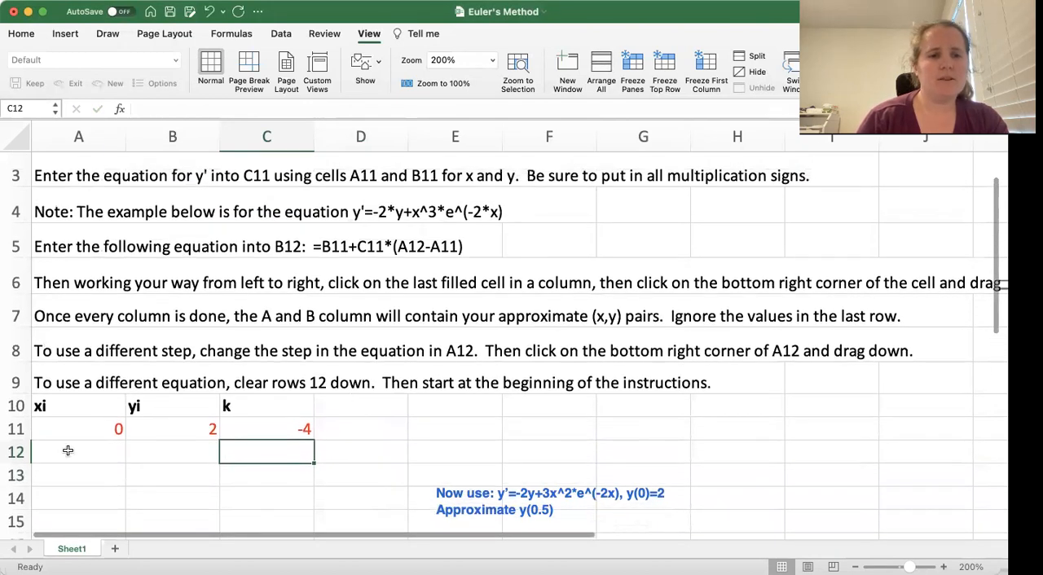
pyautogui.click(73, 451)
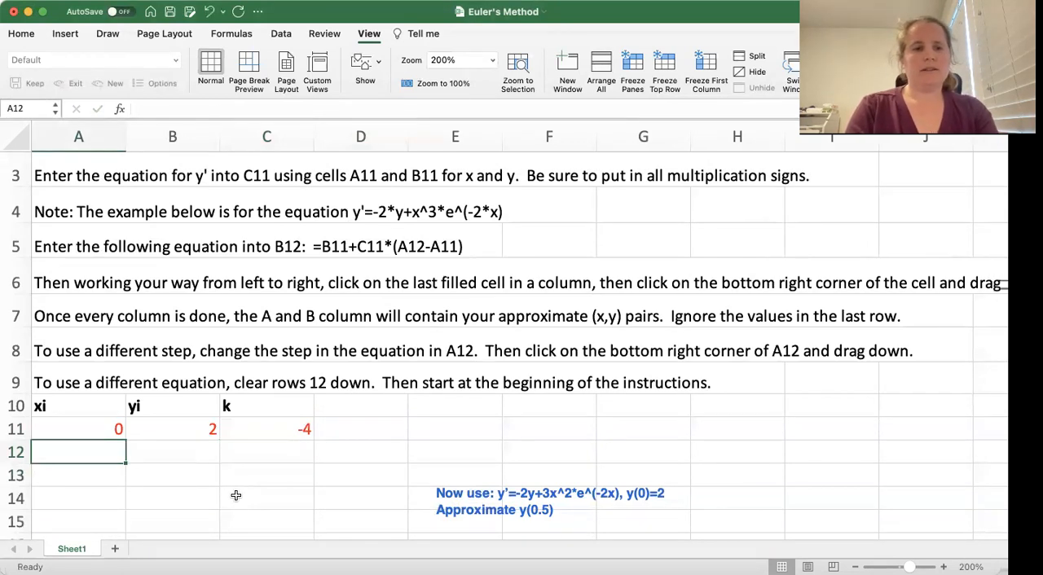
pyautogui.write('=')
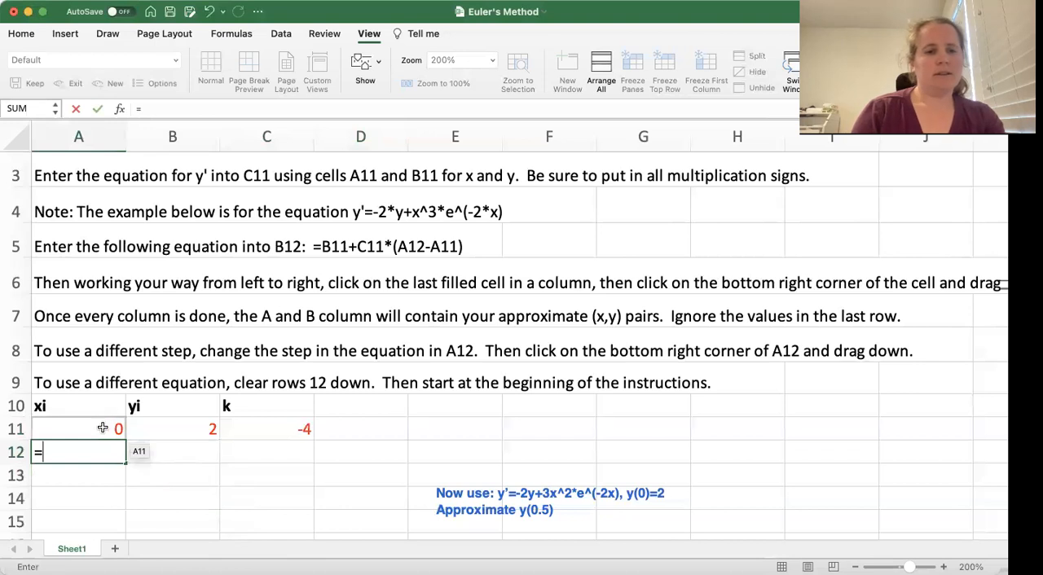
pyautogui.click(102, 428)
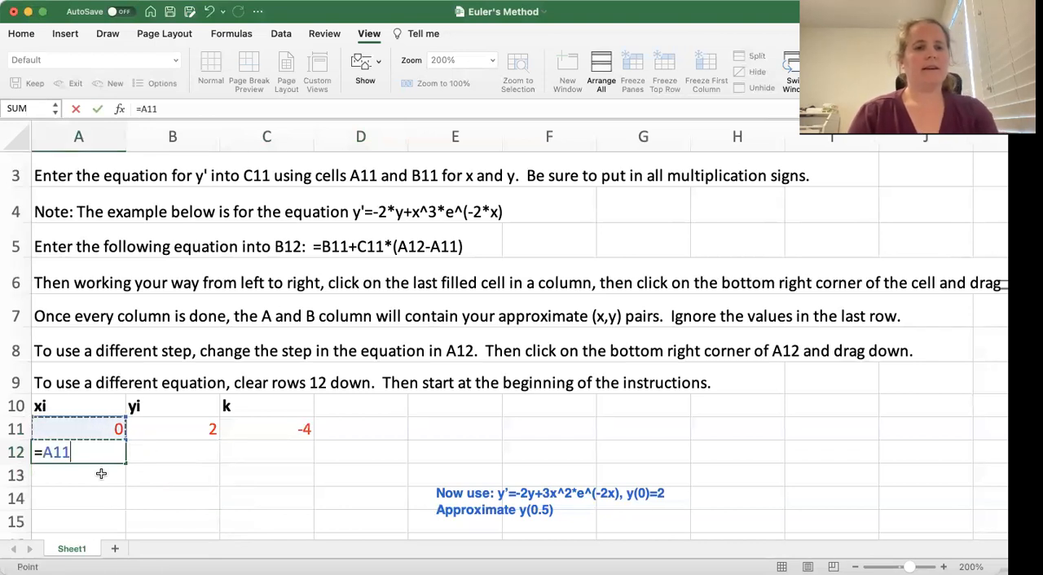
pyautogui.write('+')
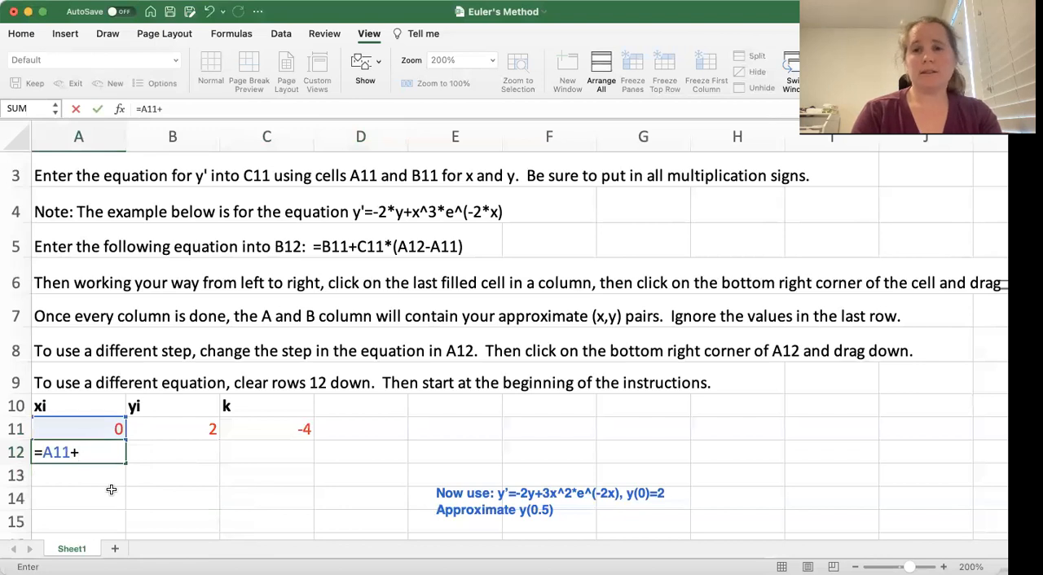
pyautogui.write('0.1')
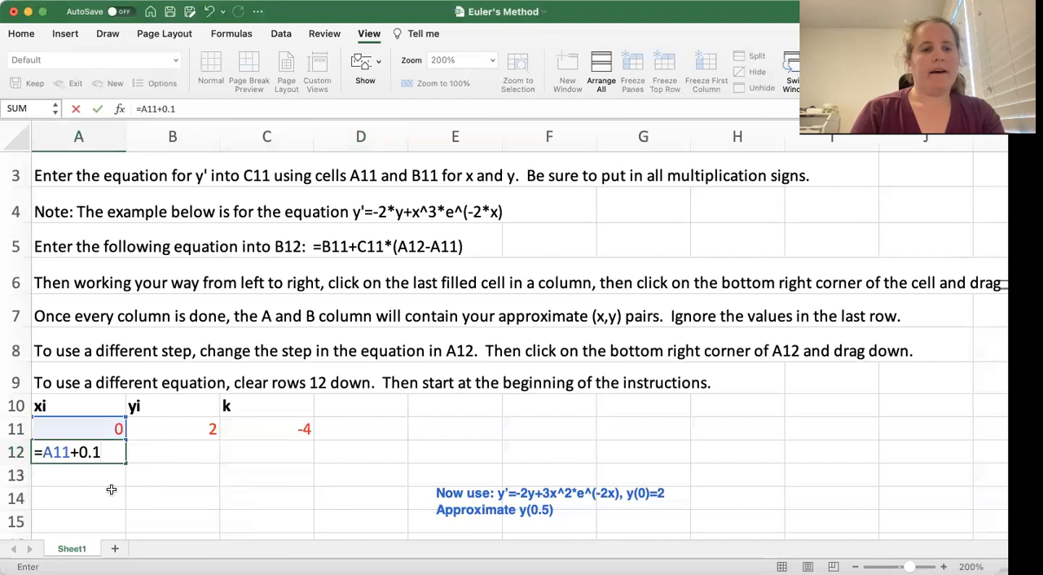
pyautogui.press('Return')
# Enter the Euler update formula =B11+C11*(A12-A11) in cell B12
pyautogui.click(204, 449)
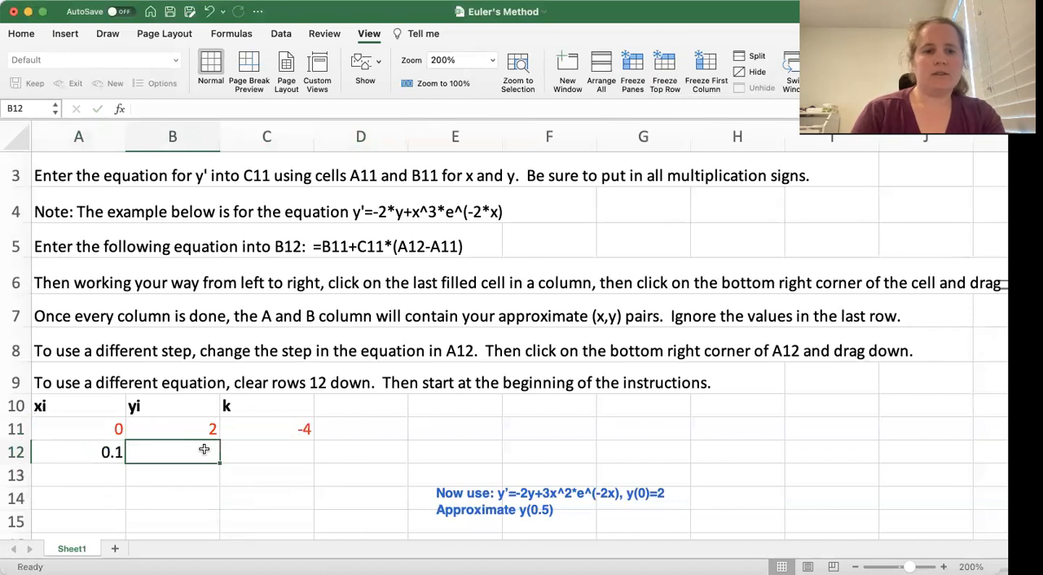
pyautogui.write('=')
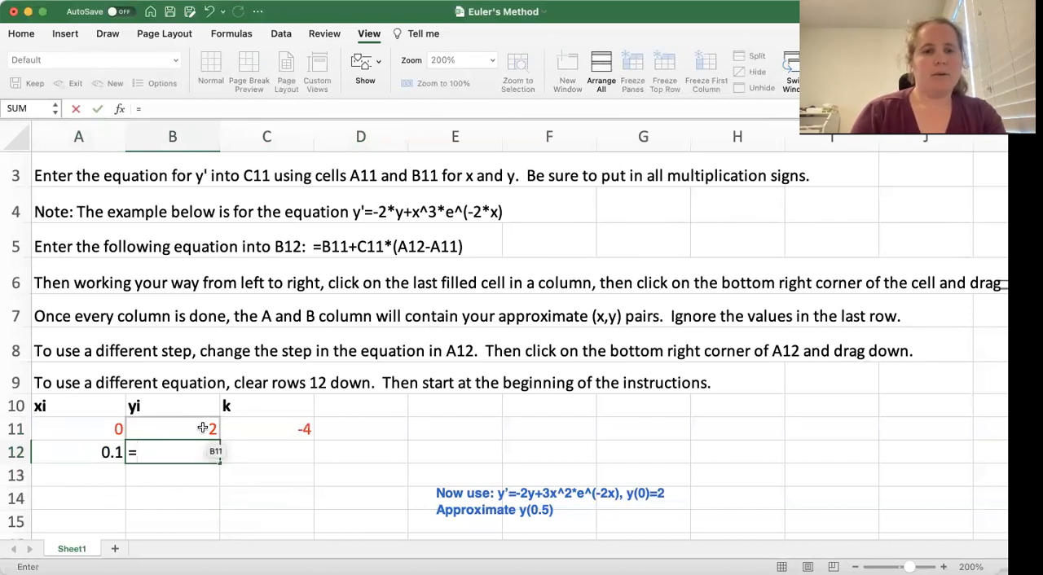
pyautogui.click(203, 428)
pyautogui.write('+')
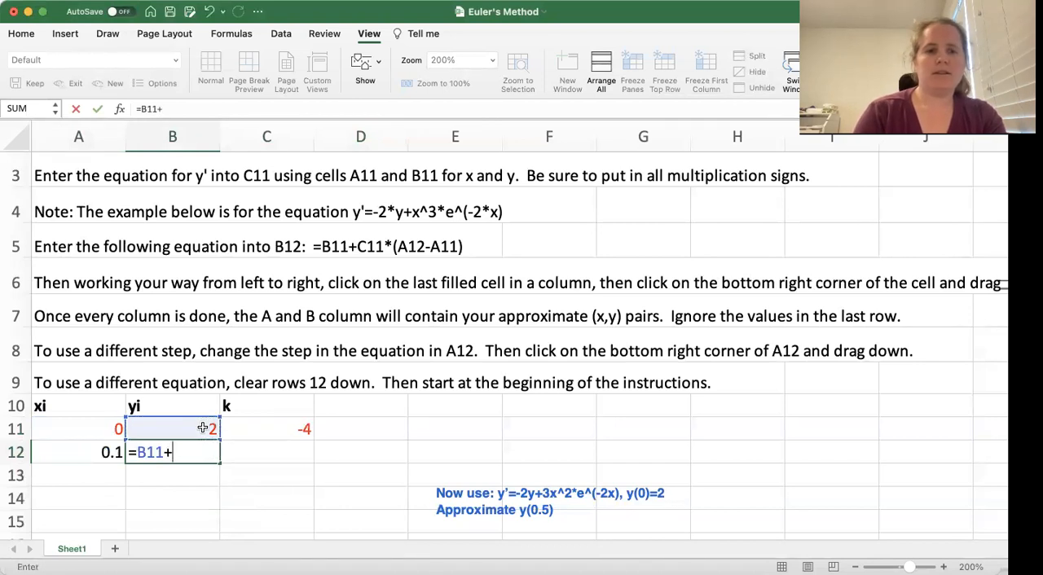
pyautogui.click(299, 428)
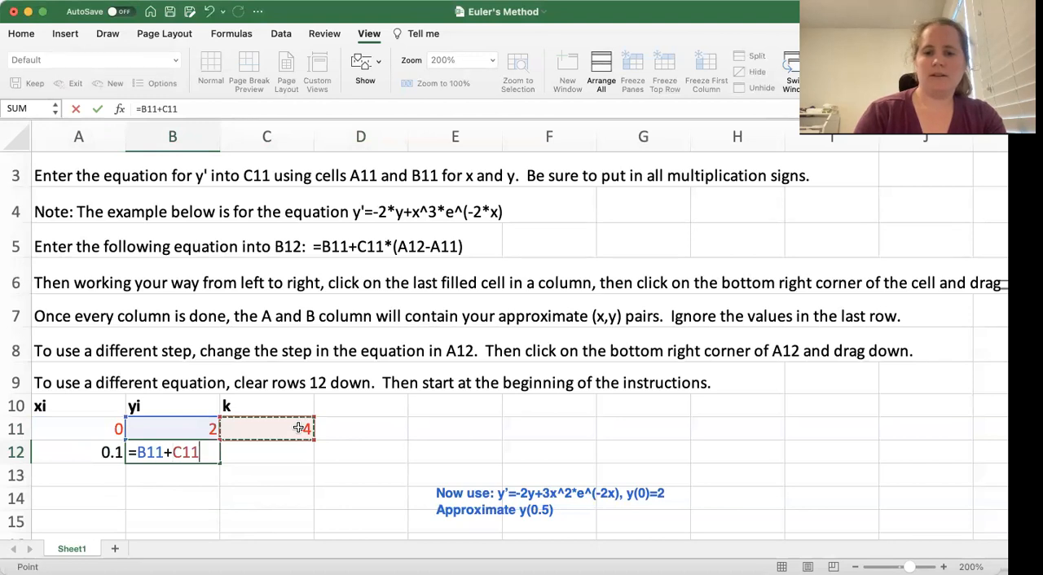
pyautogui.write('*(')
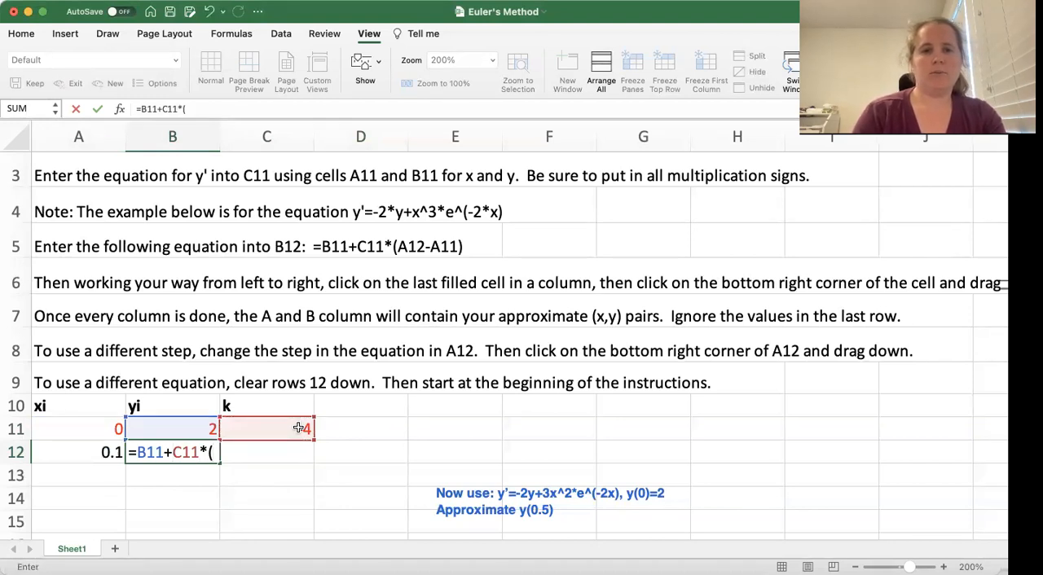
pyautogui.click(75, 452)
pyautogui.write('-')
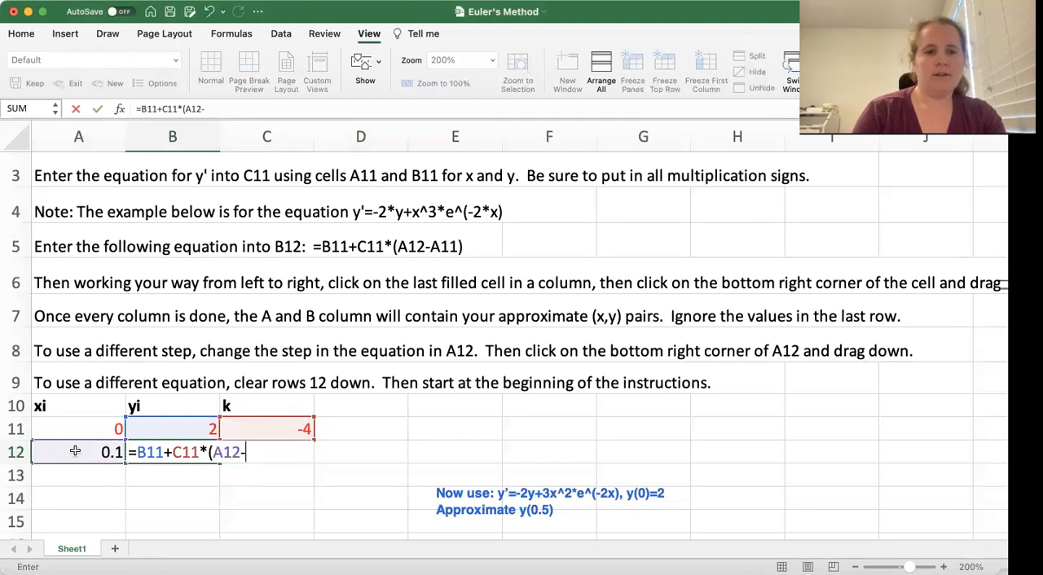
pyautogui.click(79, 429)
pyautogui.write(')')
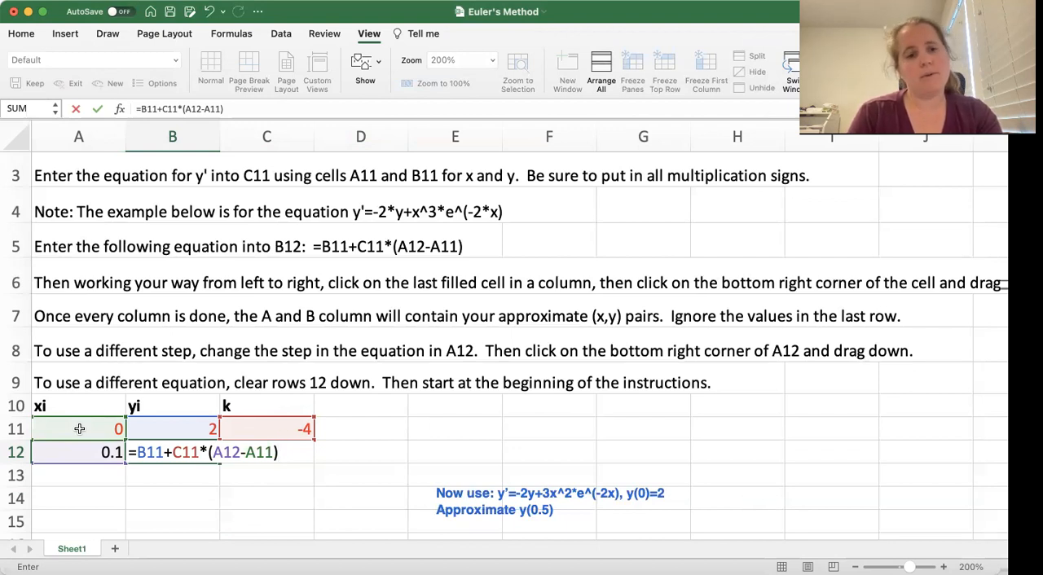
pyautogui.press('Return')
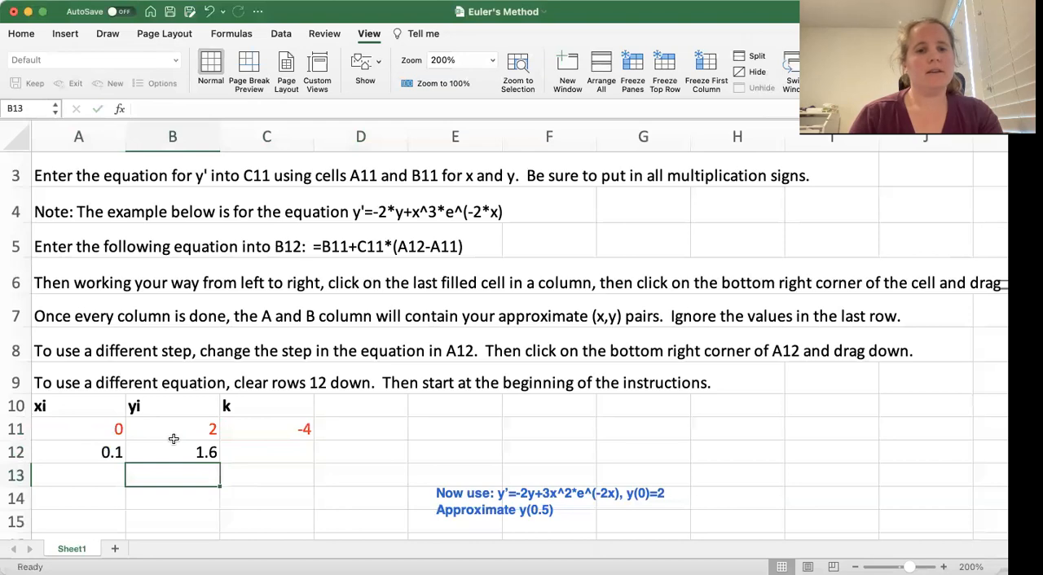
# Move the blue equation annotation up beside rows 11 and 12 and enlarge its text
pyautogui.scroll(-1, 173, 439)
pyautogui.scroll(-6, 173, 439)
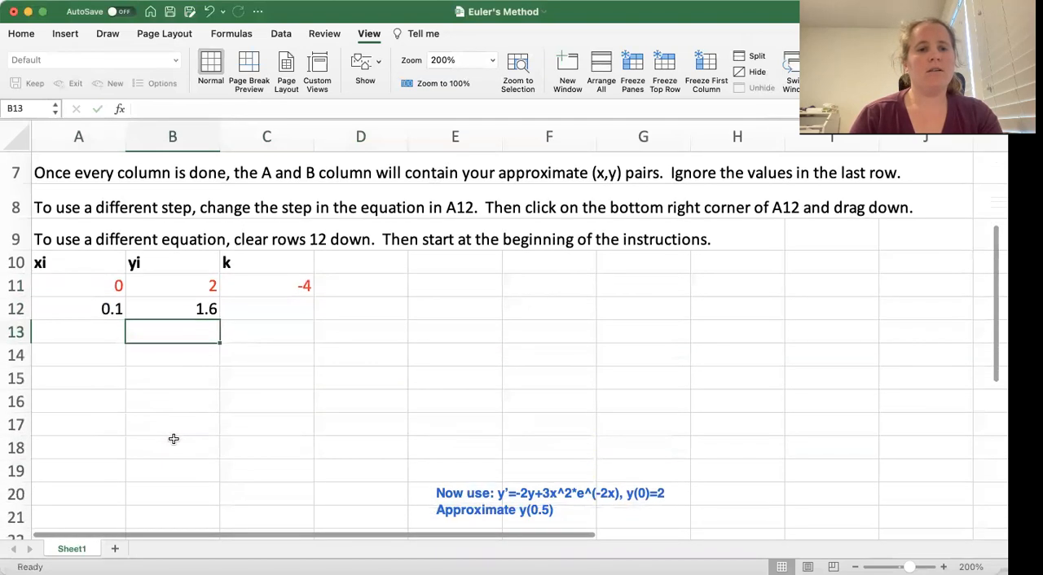
pyautogui.scroll(-1, 174, 440)
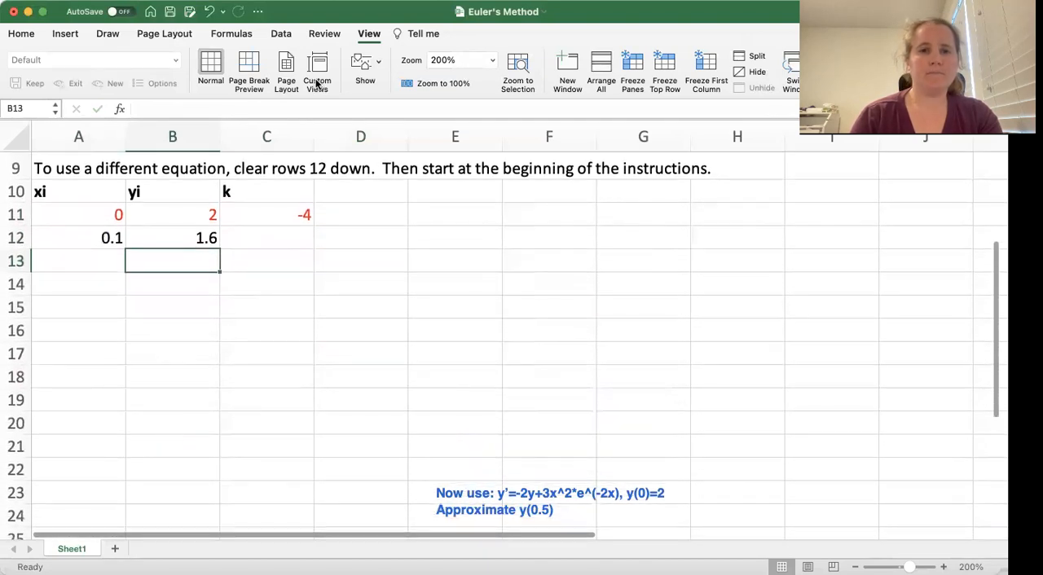
pyautogui.moveTo(468, 500); pyautogui.dragTo(448, 222)
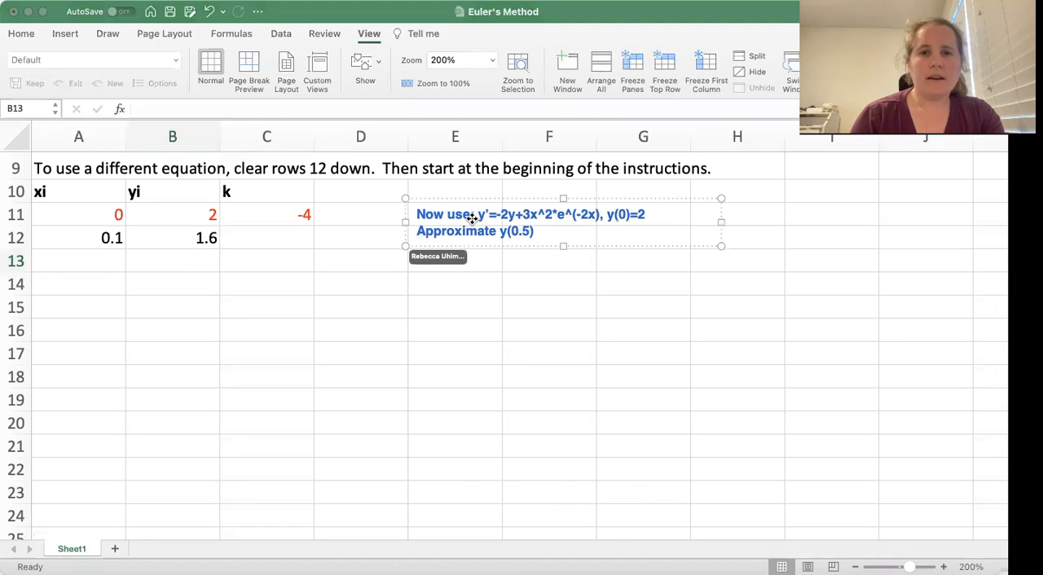
pyautogui.doubleClick(472, 219)
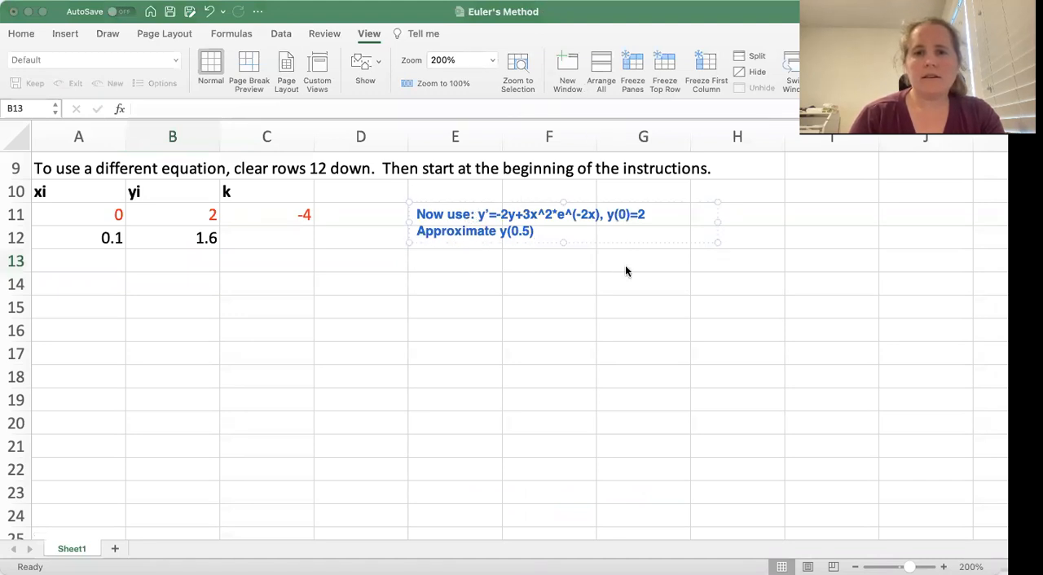
pyautogui.click(616, 357)
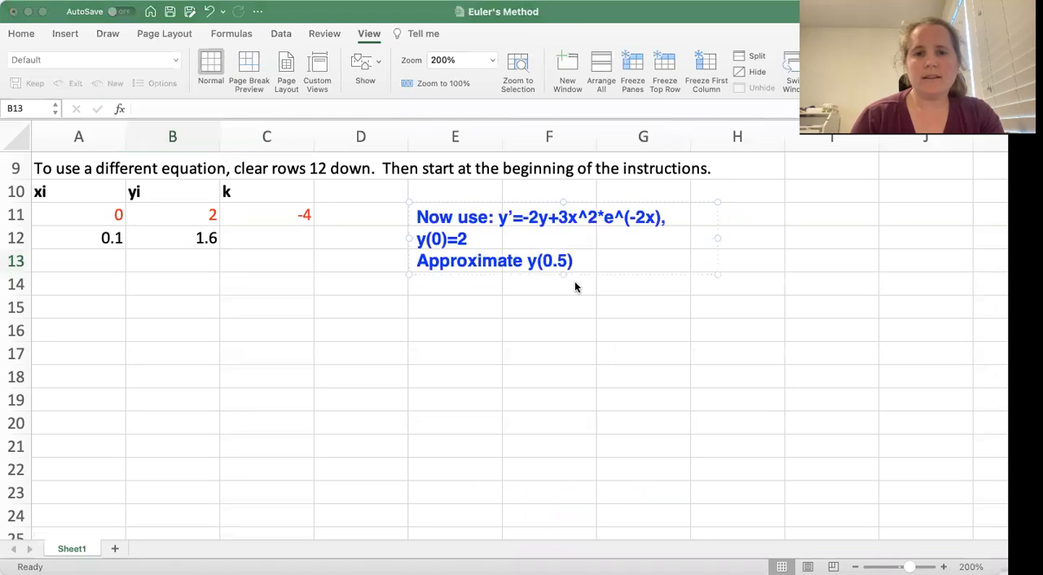
pyautogui.click(265, 268)
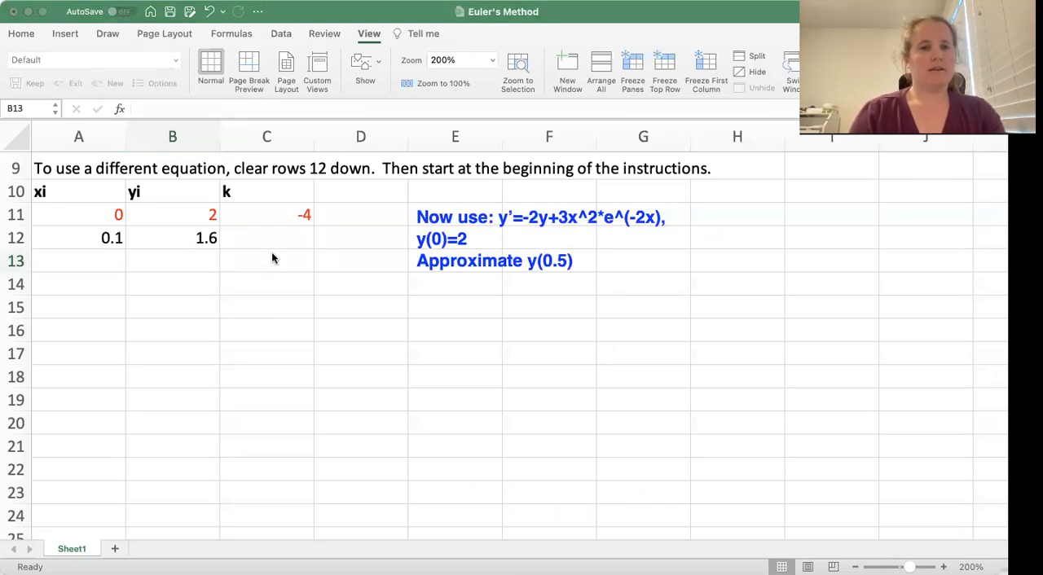
# Fill the x formula from A12 down to A23 and the y formula from B12 down to B22
pyautogui.click(110, 237)
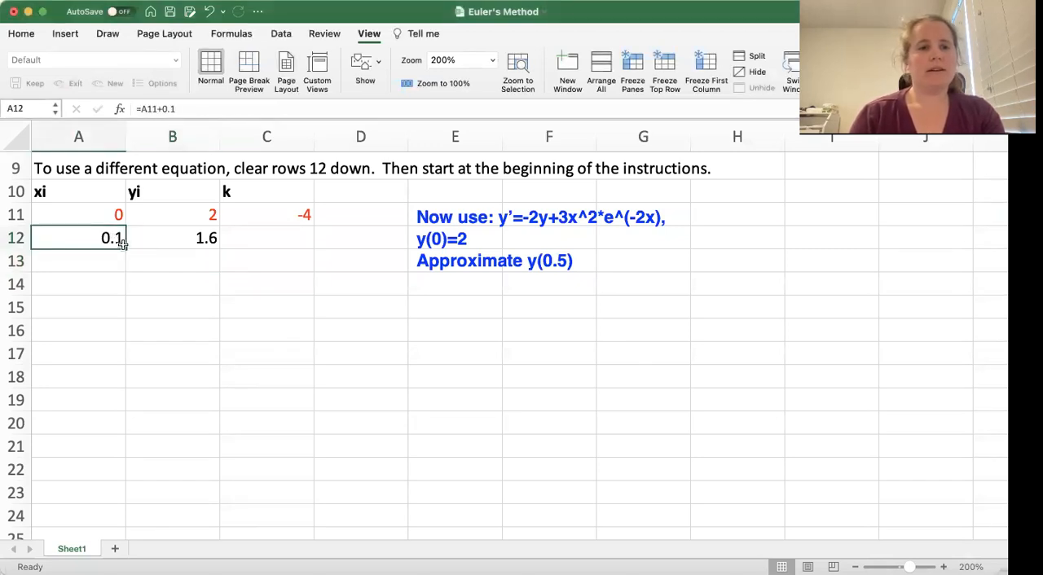
pyautogui.moveTo(125, 249); pyautogui.dragTo(99, 492)
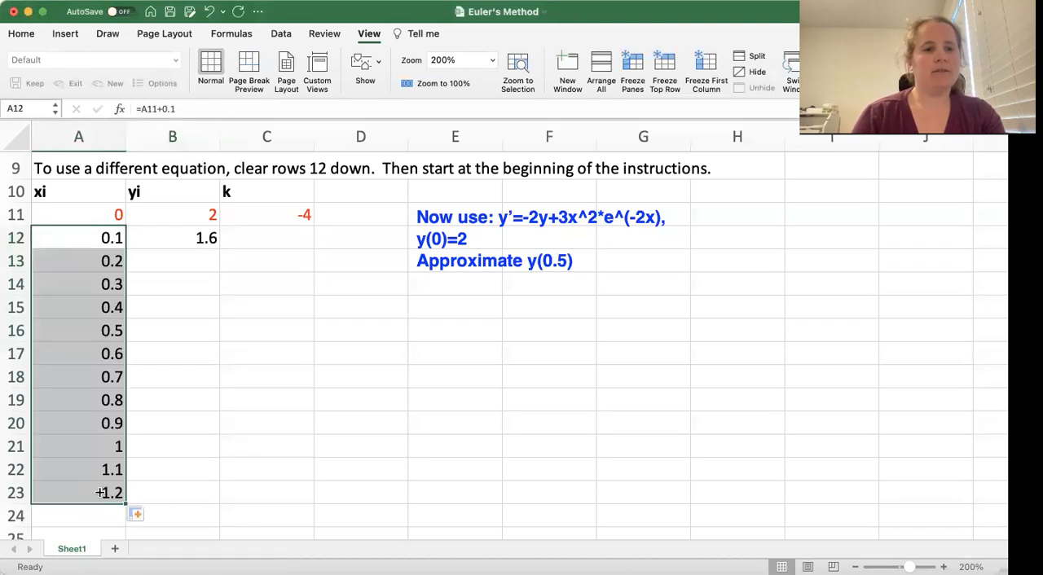
pyautogui.click(194, 239)
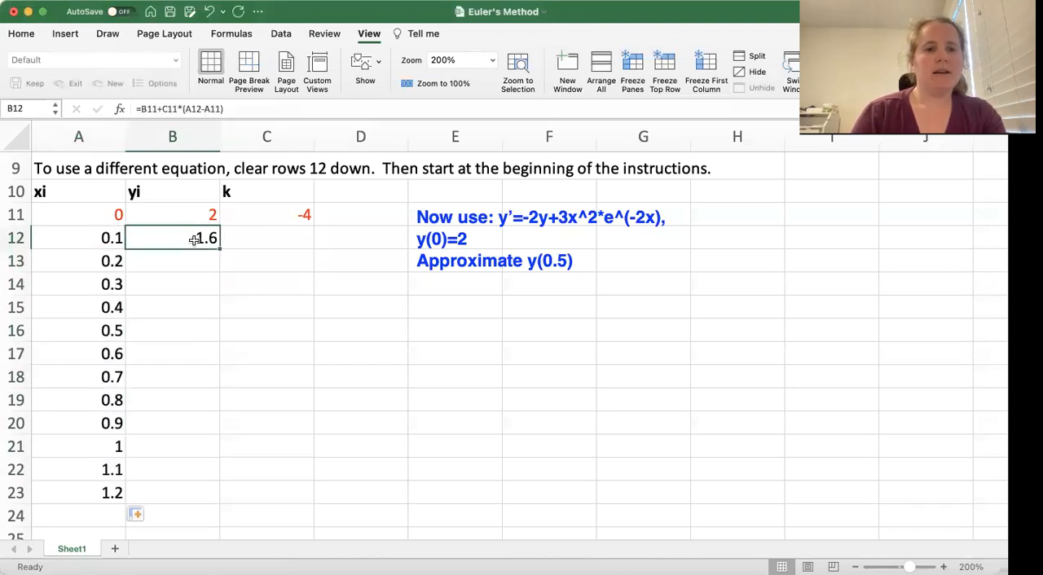
pyautogui.moveTo(218, 249); pyautogui.dragTo(202, 469)
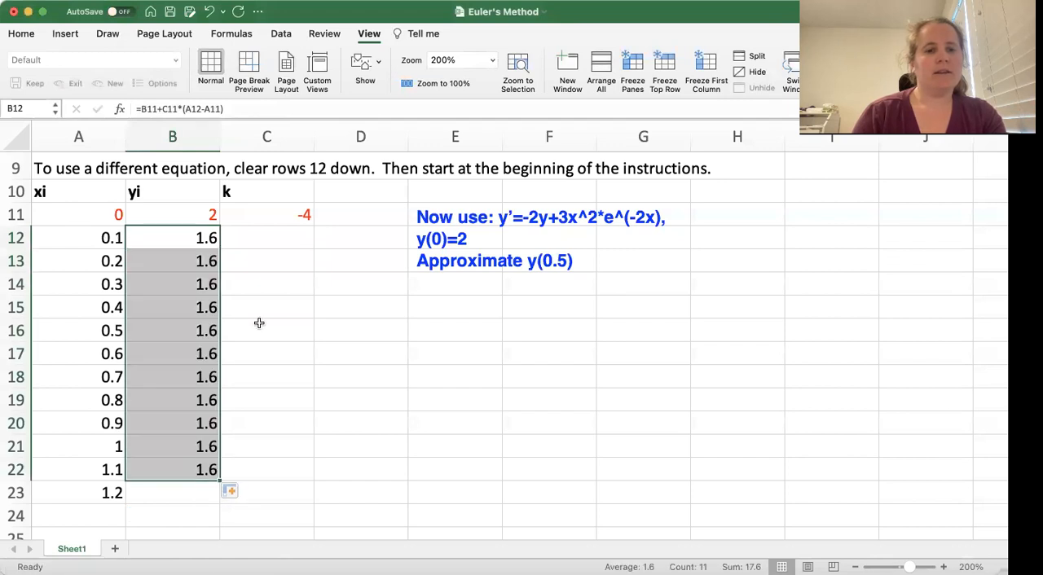
# Fill the slope formula from C11 down to C22
pyautogui.click(307, 214)
pyautogui.moveTo(314, 226); pyautogui.dragTo(297, 474)
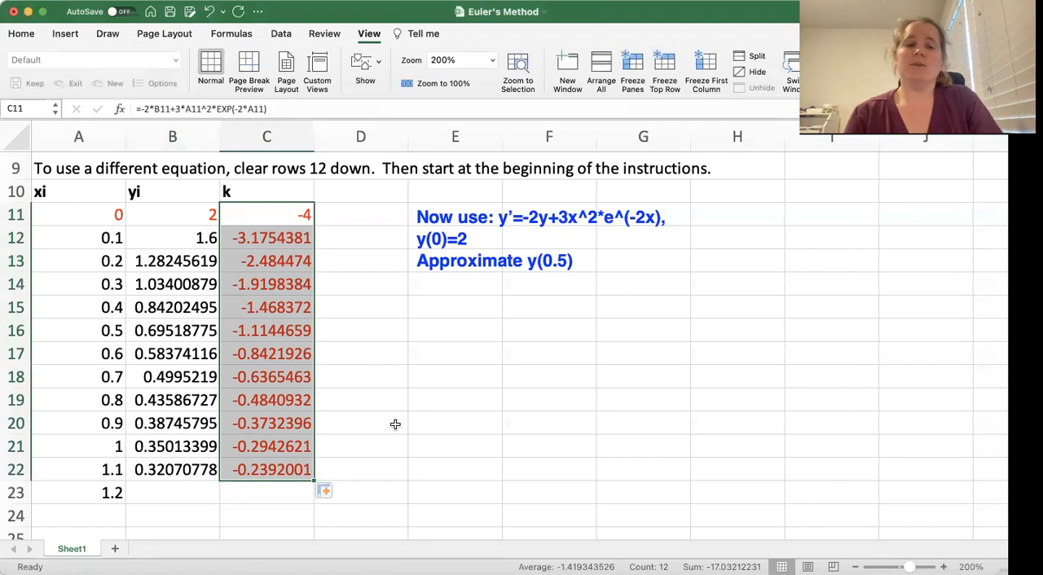
pyautogui.click(403, 371)
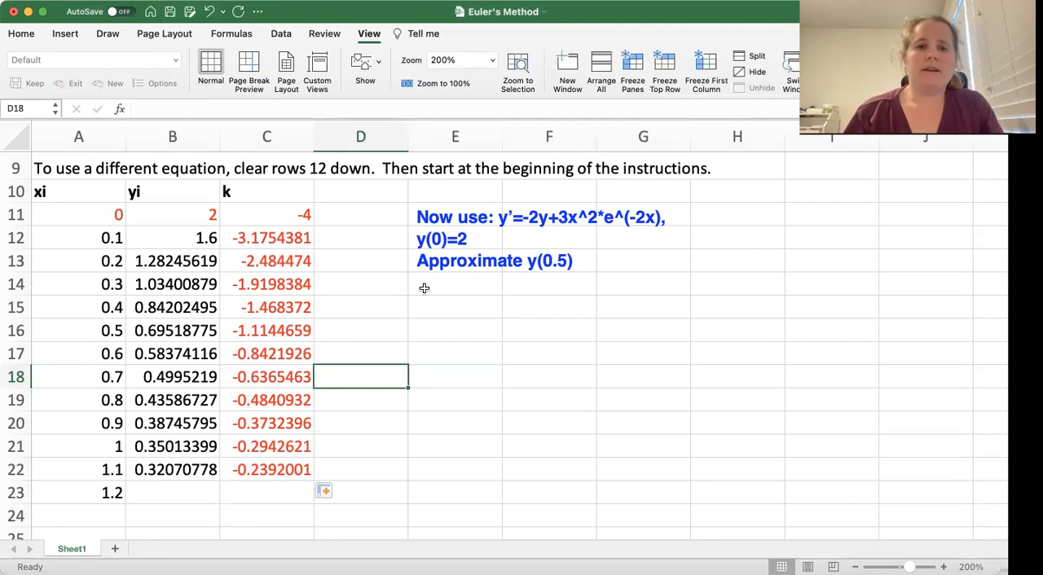
# Add a text annotation below the problem statement reading "Using step size 0.1: y(0.5) = 0.6951..."
pyautogui.click(352, 80)
pyautogui.click(424, 290)
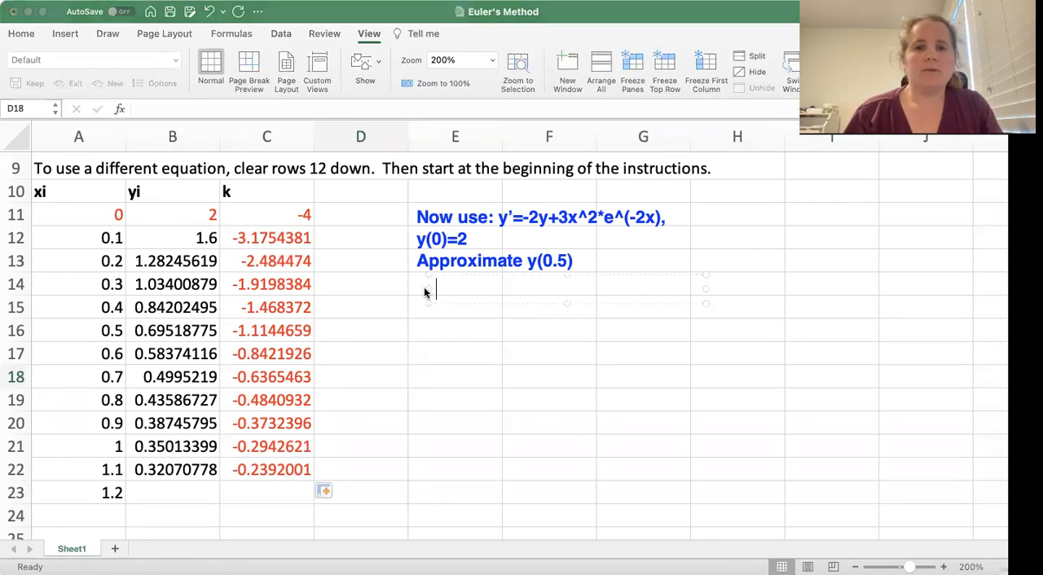
pyautogui.write('Using ')
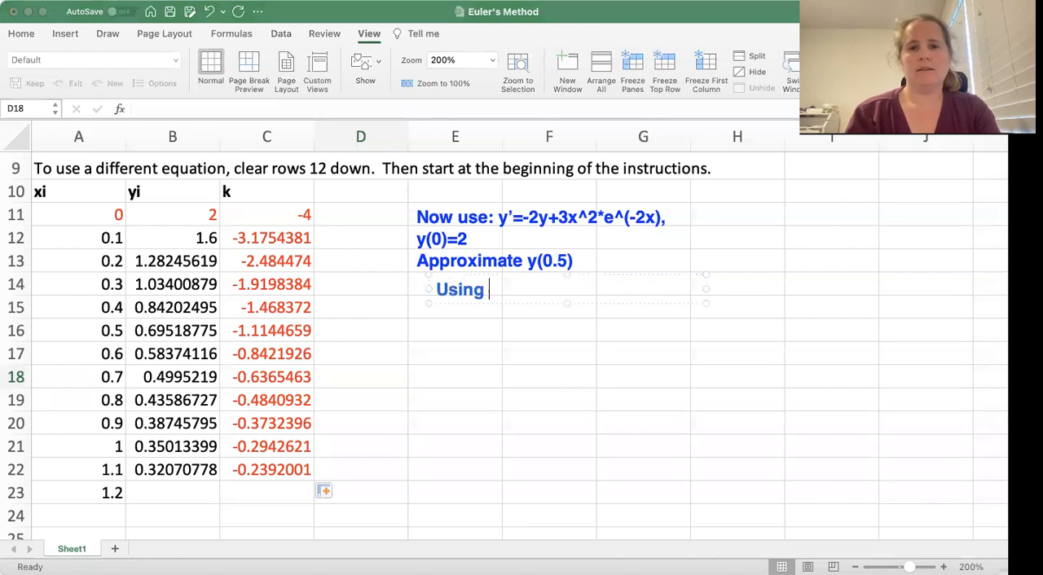
pyautogui.write('step ')
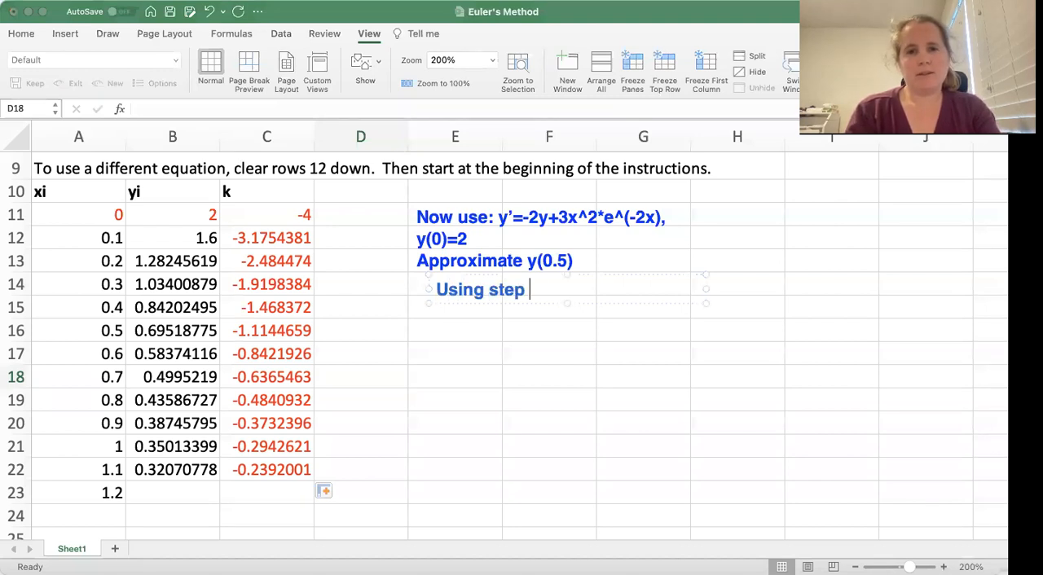
pyautogui.write('size 0')
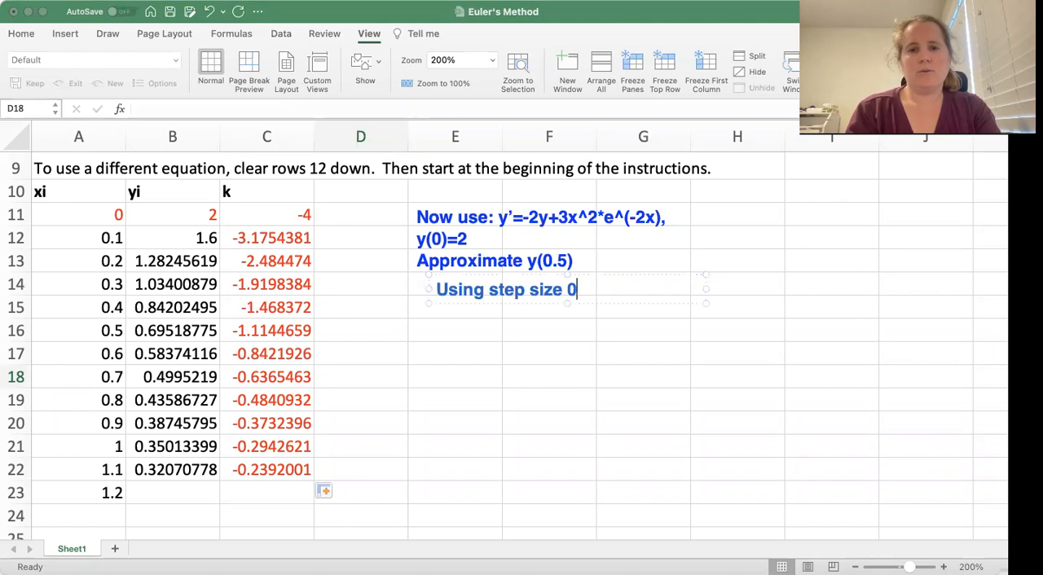
pyautogui.write('.1: y(0.5)')
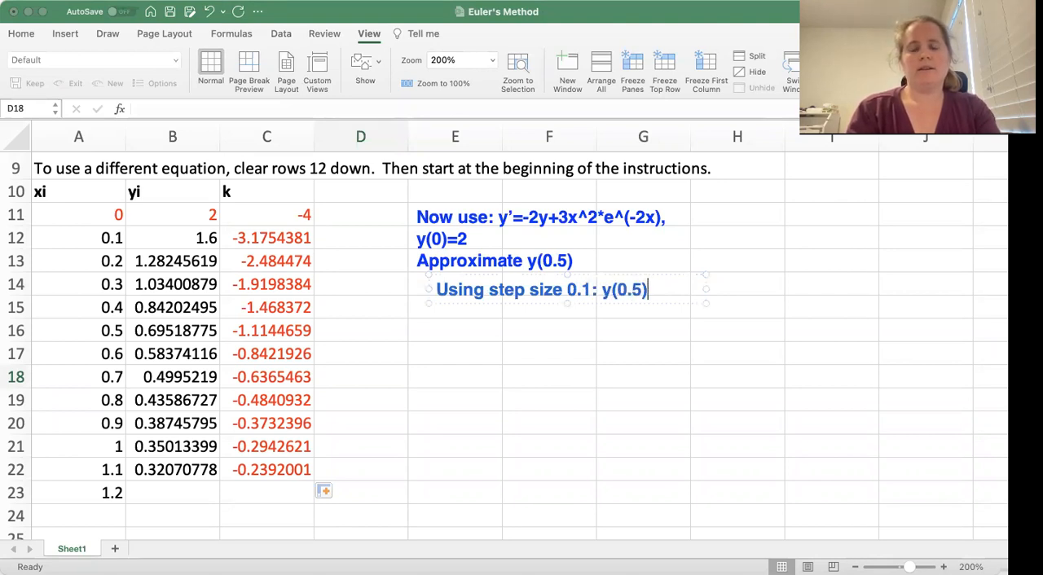
pyautogui.write(' =')
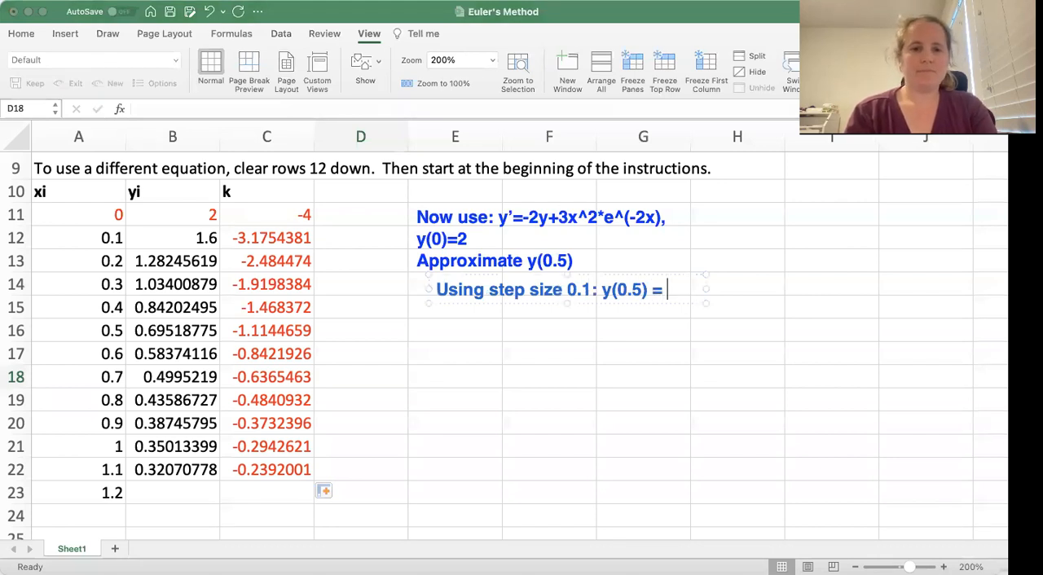
pyautogui.write(' 0')
pyautogui.write('.6951...')
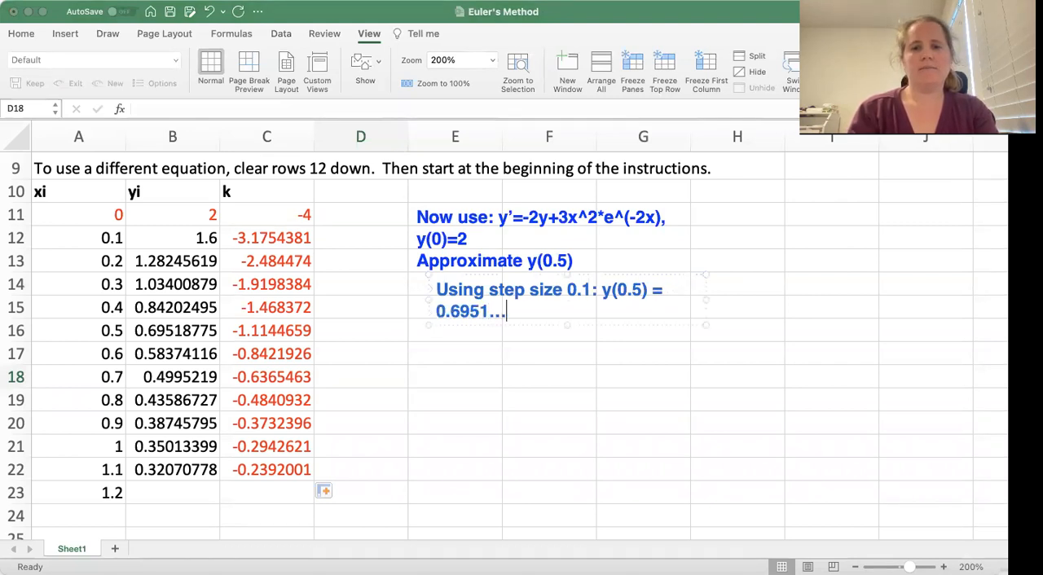
# Widen the step-size annotation so its first line fits on one row, and add a second line reading "Using step size 0.05:"
pyautogui.moveTo(705, 301); pyautogui.dragTo(757, 290)
pyautogui.press('Return')
pyautogui.write('Using step size 0.05:')
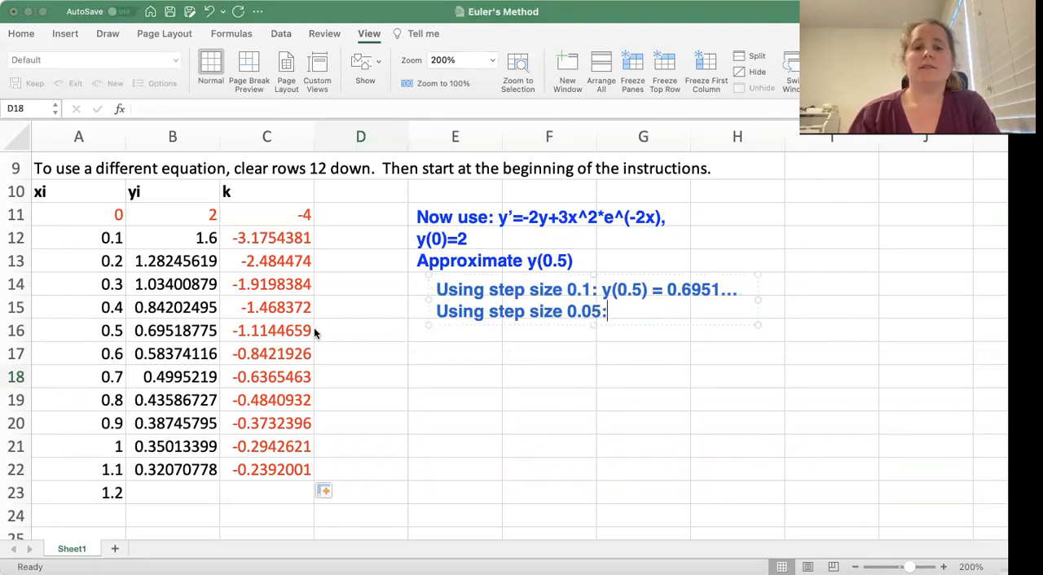
pyautogui.click(353, 355)
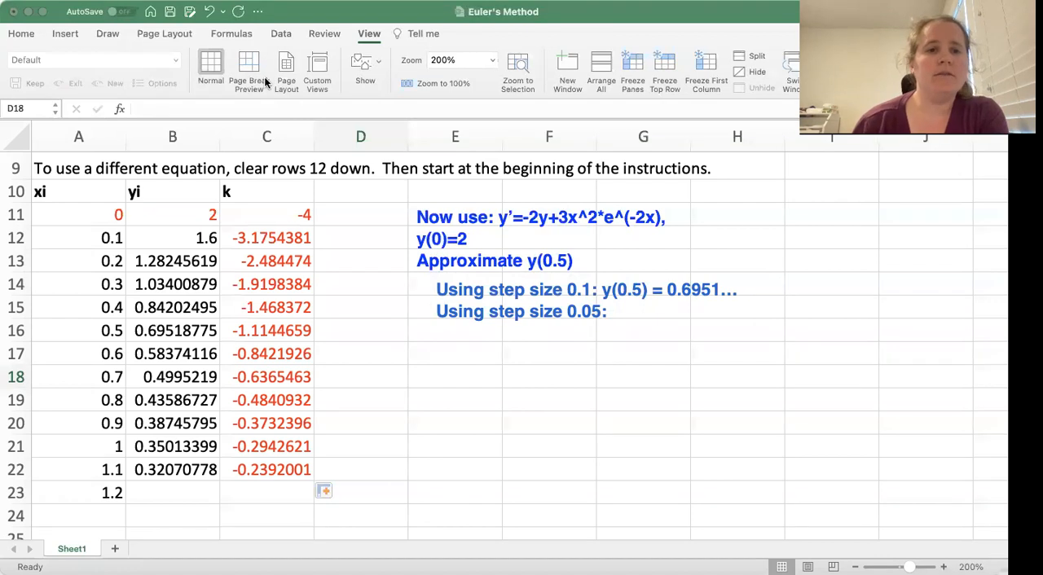
# Change the x formula in A12 to =A11+0.05
pyautogui.click(92, 238)
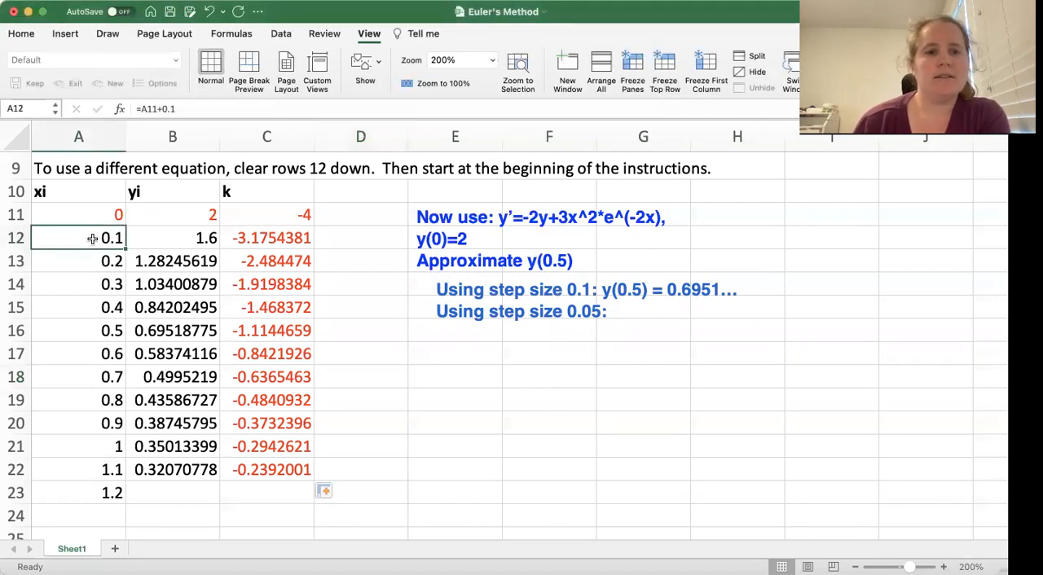
pyautogui.doubleClick(92, 238)
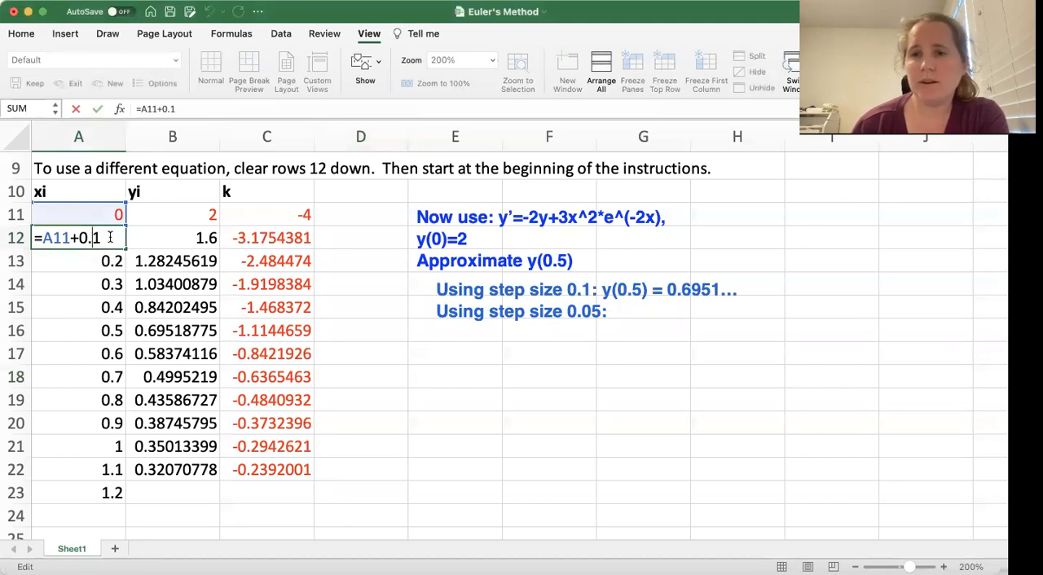
pyautogui.click(107, 238)
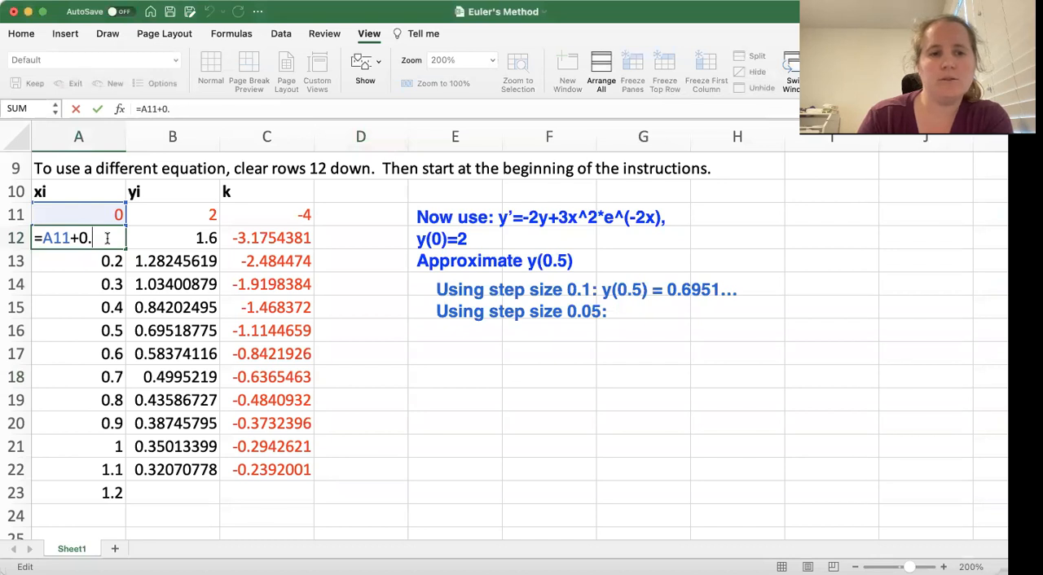
pyautogui.write('05')
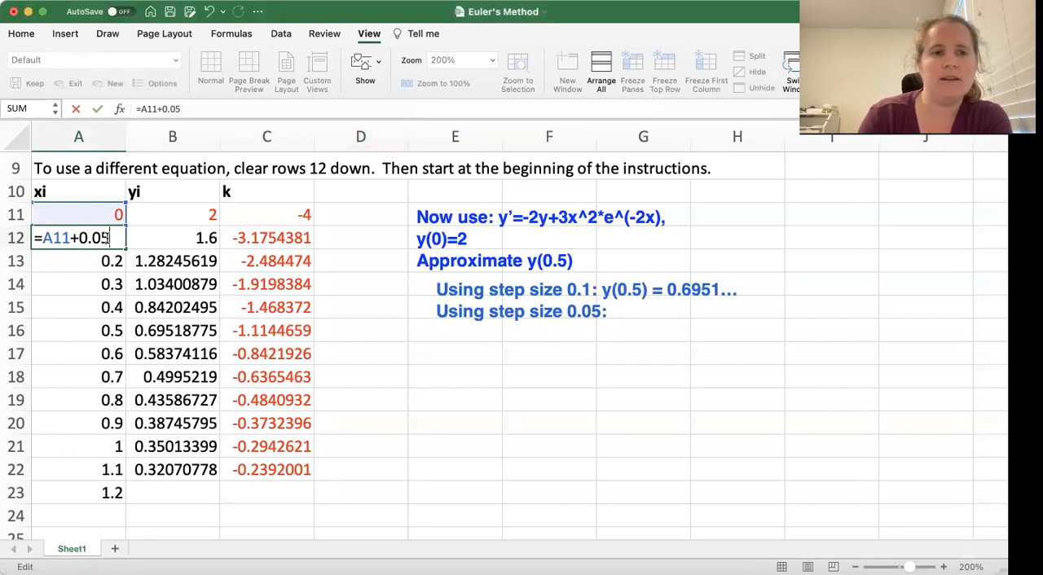
pyautogui.press('Return')
# Fill the x formula with step 0.05 from A12 down to A23
pyautogui.click(110, 240)
pyautogui.moveTo(127, 247); pyautogui.dragTo(108, 494)
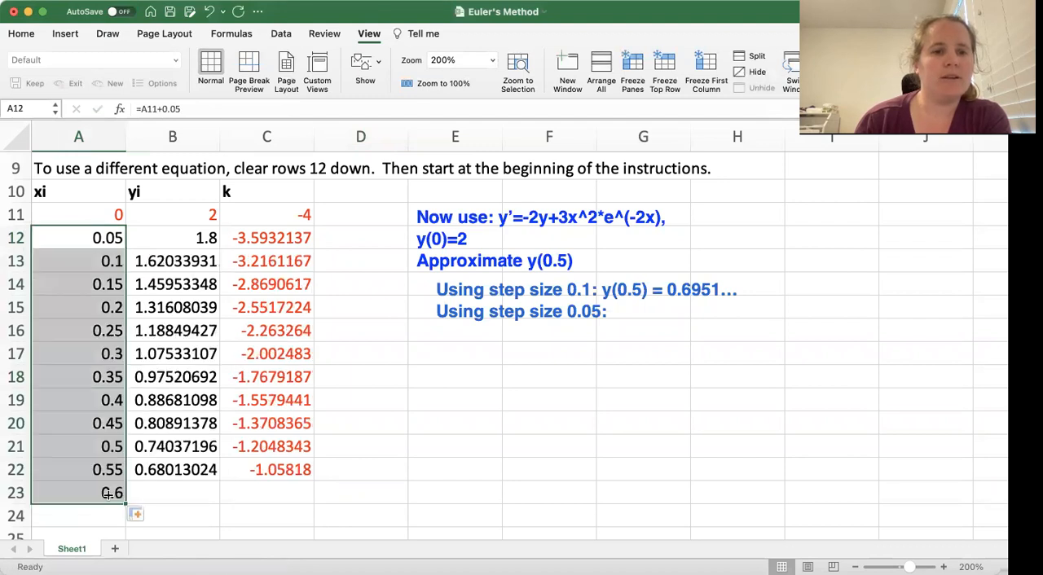
pyautogui.click(371, 423)
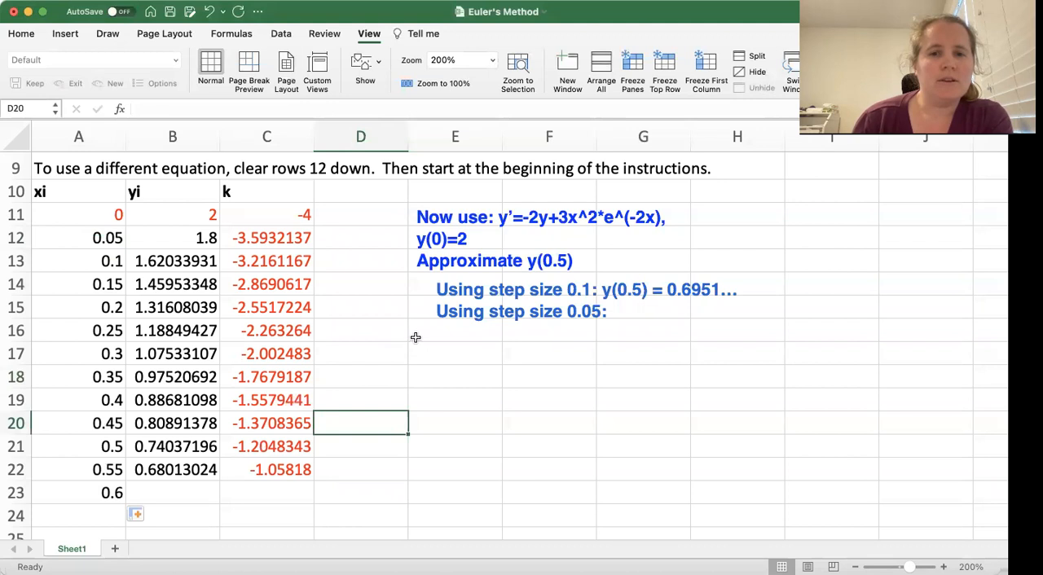
# Look up y at x = 0.5 in row 21 and complete the annotation's 0.05 line with "y(0.5) = 0.7403..."
pyautogui.click(108, 449)
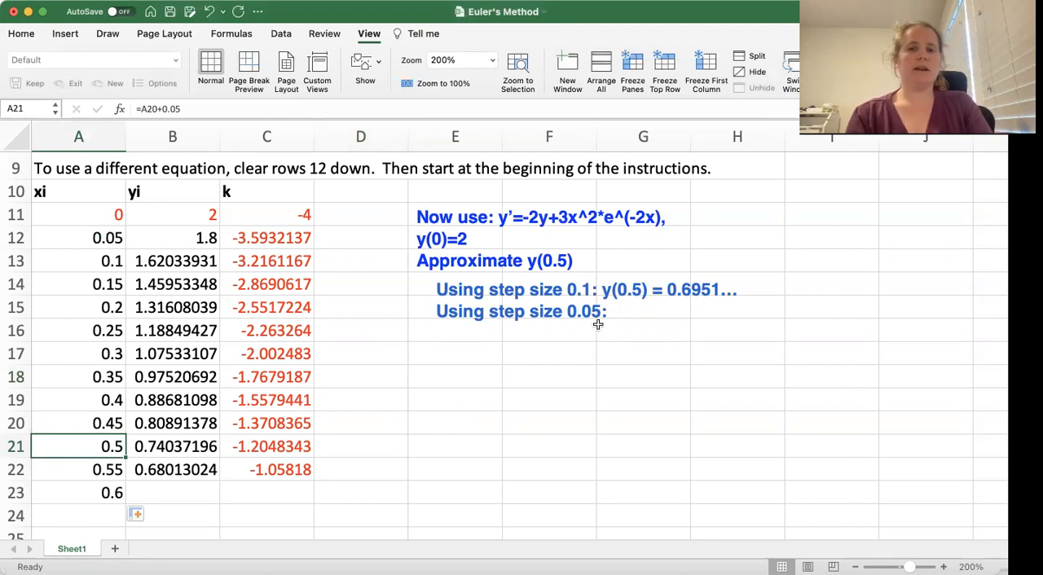
pyautogui.click(186, 441)
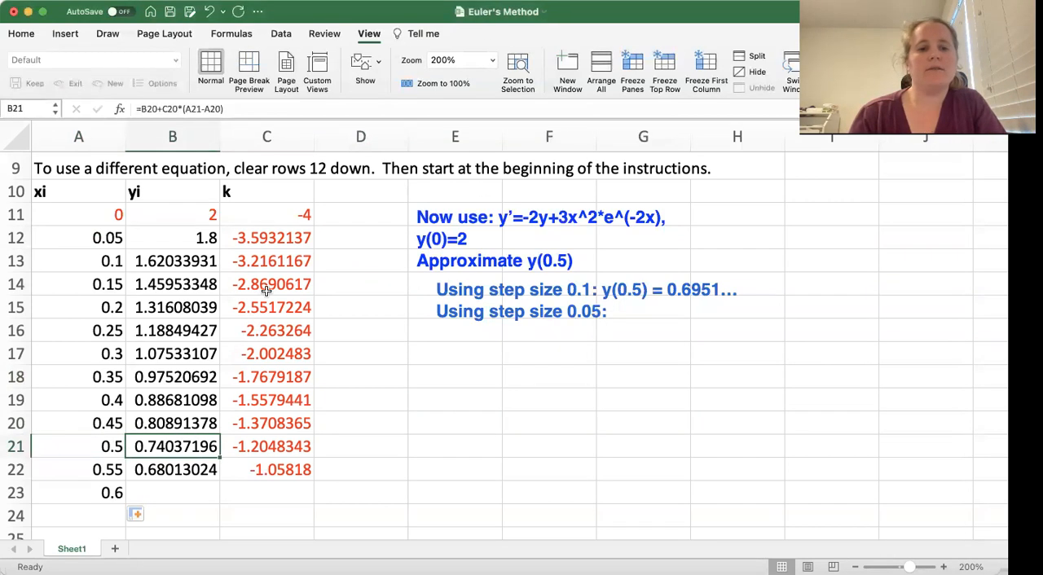
pyautogui.click(313, 85)
pyautogui.click(507, 299)
pyautogui.click(621, 312)
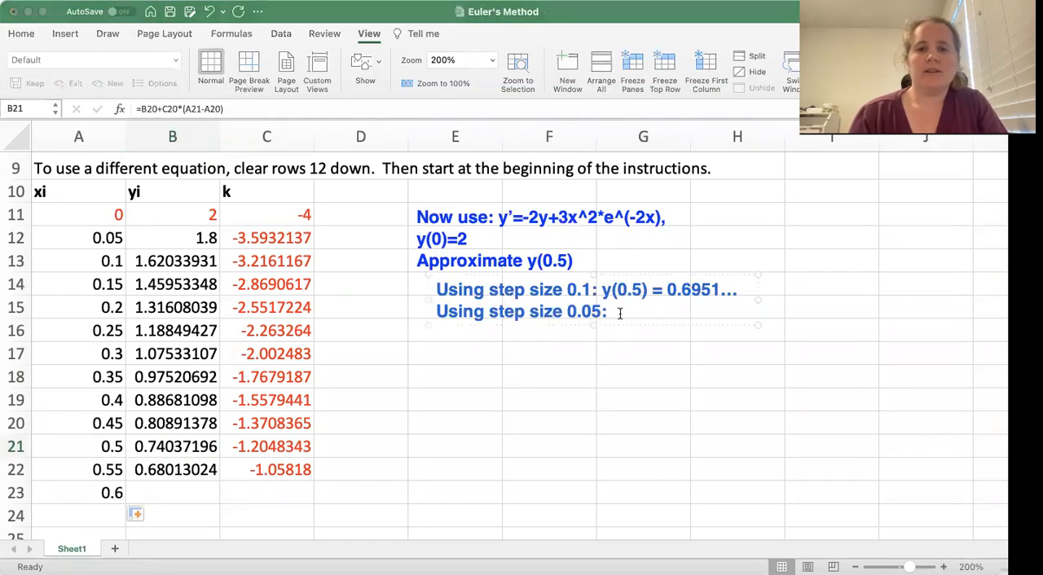
pyautogui.write('y(0.')
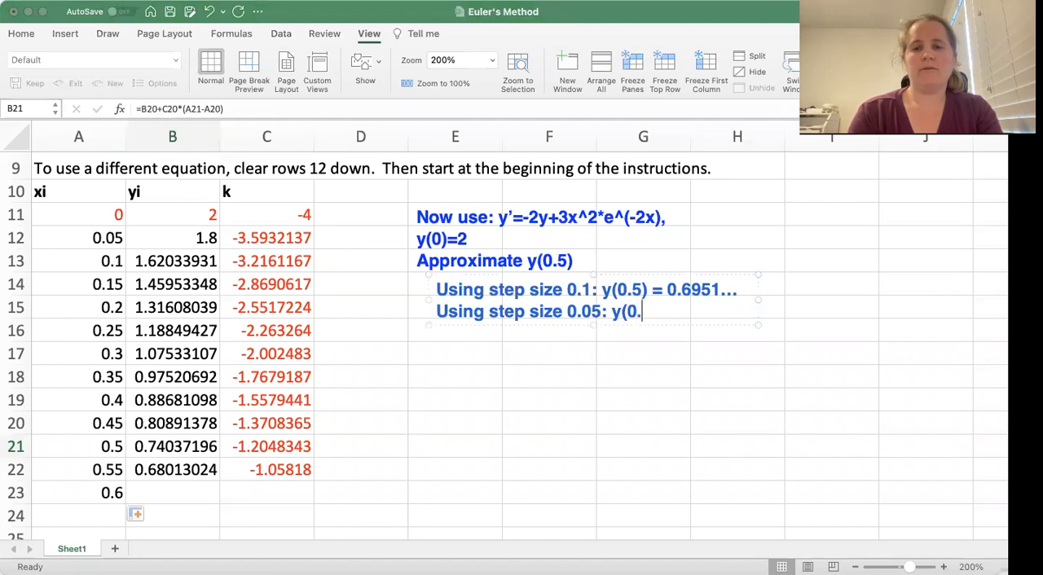
pyautogui.write('5) = 0.740')
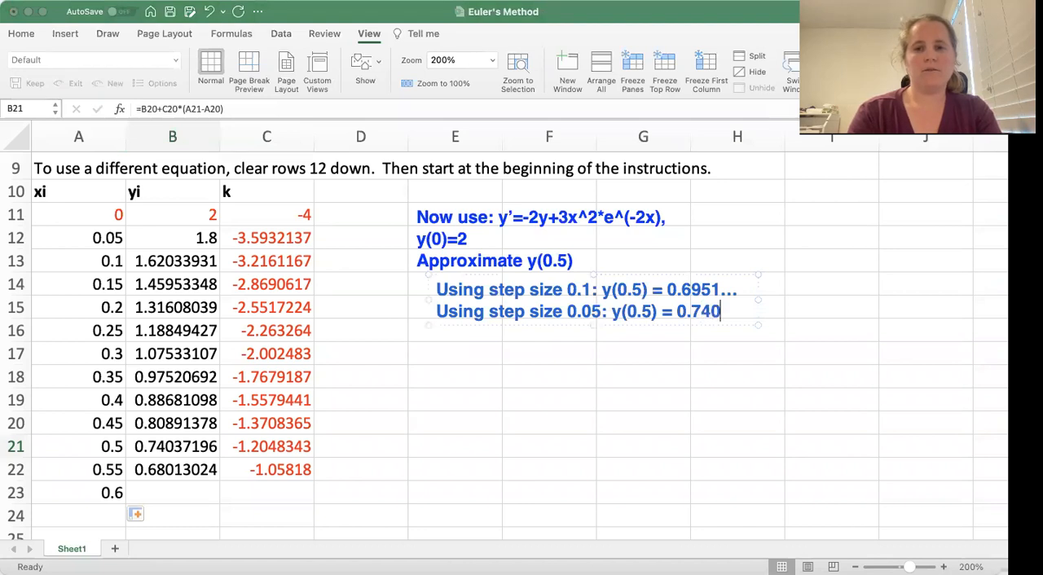
pyautogui.write('3...')
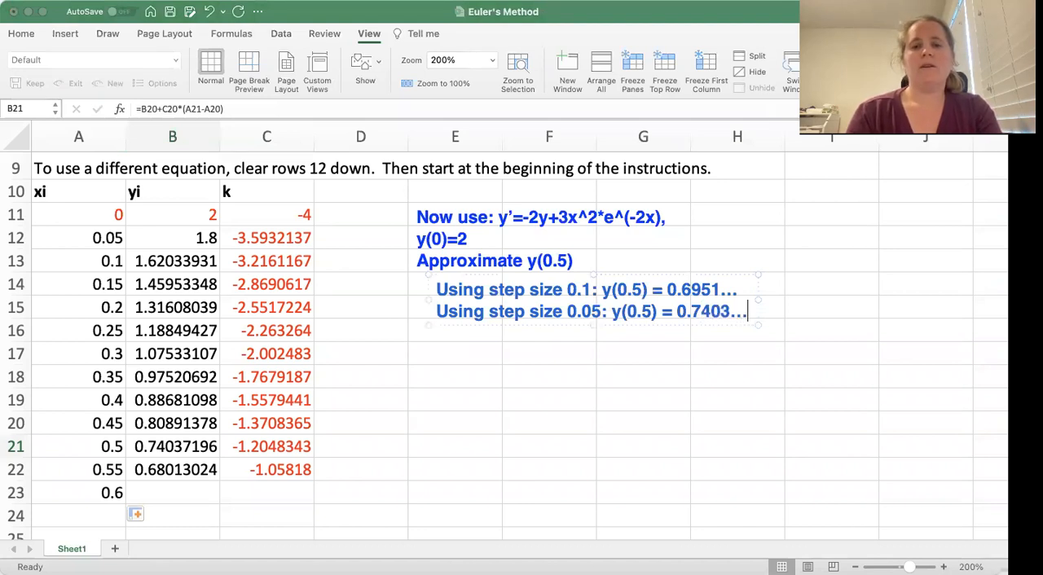
# Add a third line to the annotation reading "Using step size 0.01:"
pyautogui.press('Return')
pyautogui.write('Using s')
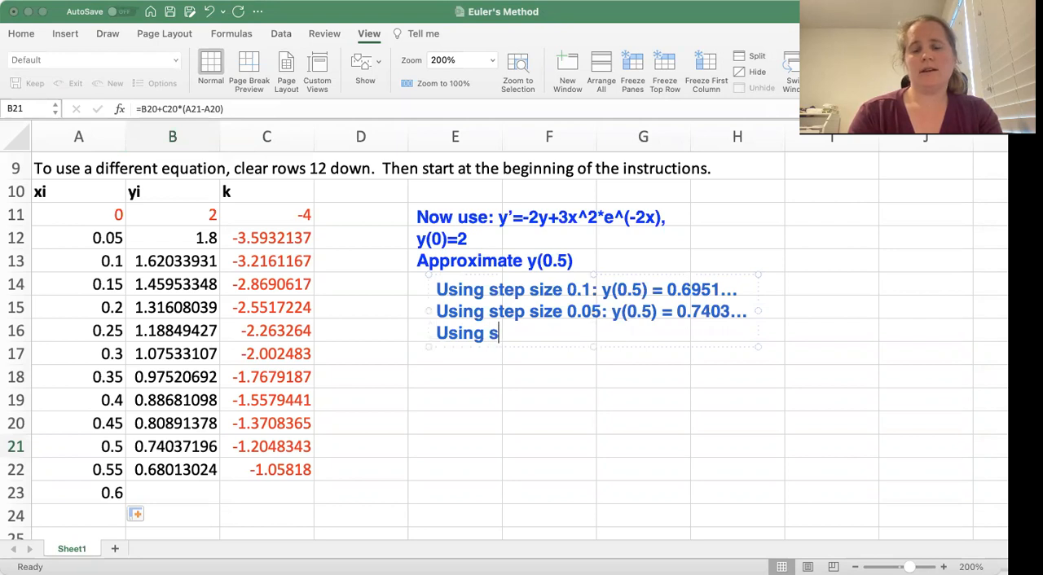
pyautogui.write('tep size 0.01:')
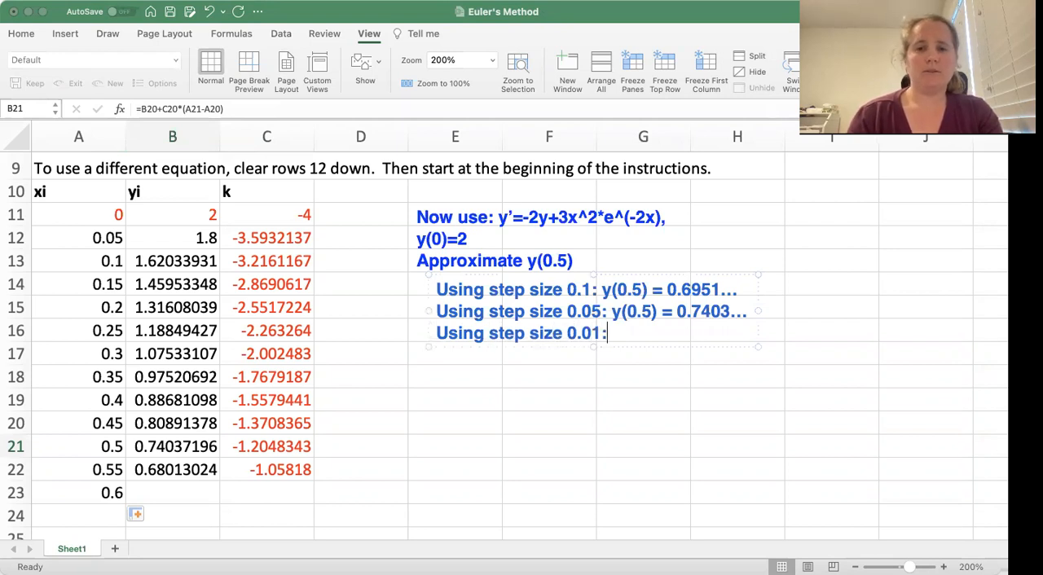
pyautogui.press('Escape')
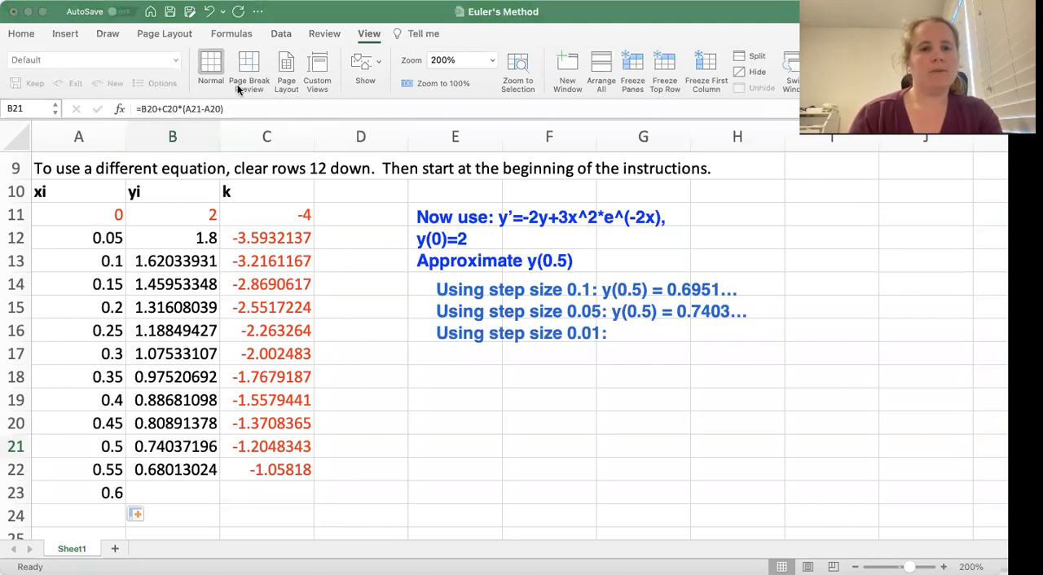
# Change the x formula in A12 to =A11+0.01
pyautogui.doubleClick(108, 245)
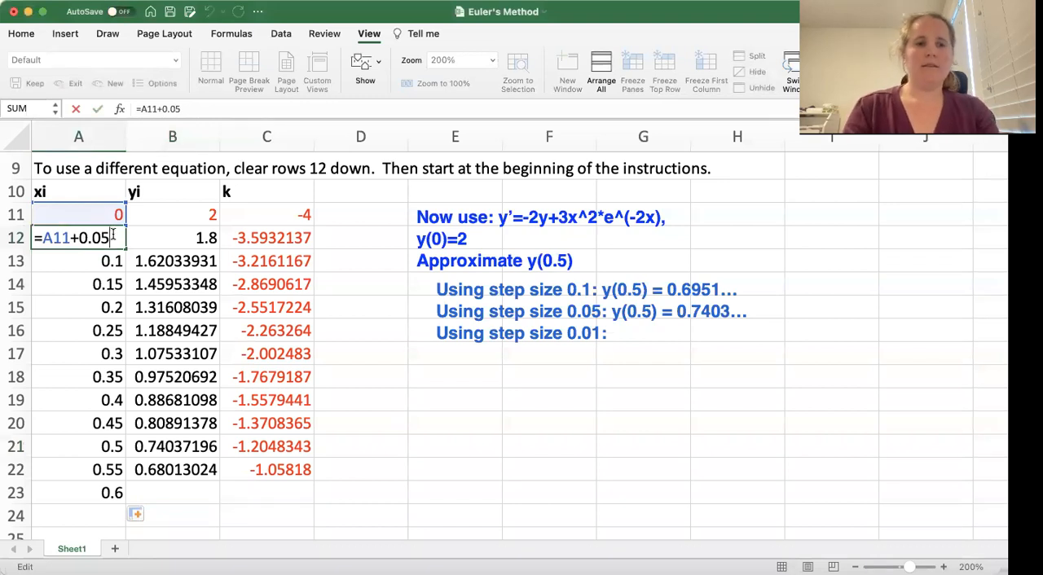
pyautogui.press('BackSpace')
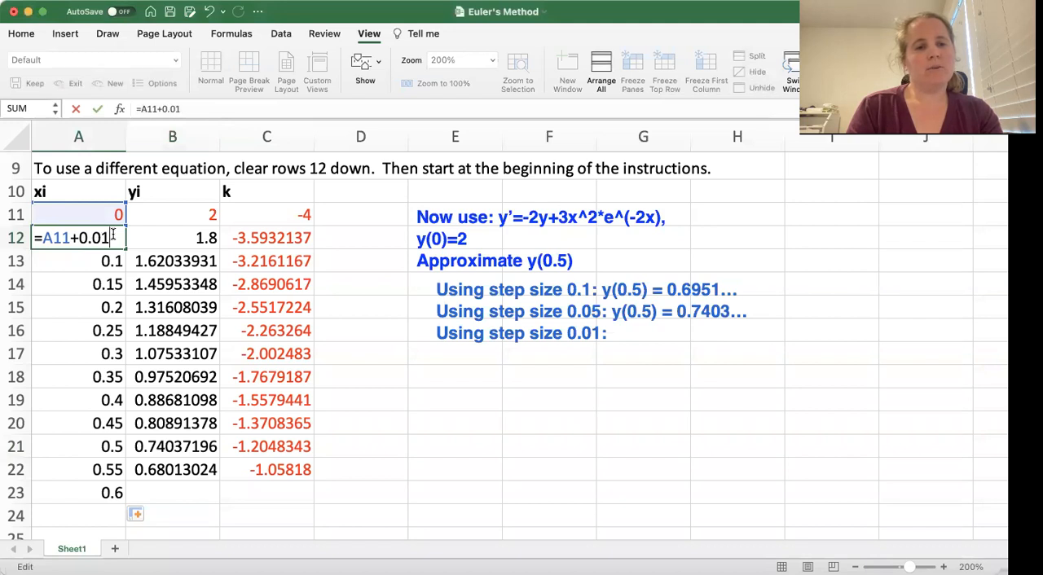
pyautogui.press('Return')
# Fill the x formula with step 0.01 from A12 down to A63
pyautogui.click(111, 238)
pyautogui.moveTo(126, 250); pyautogui.dragTo(213, 511)
pyautogui.scroll(-5, 214, 511)
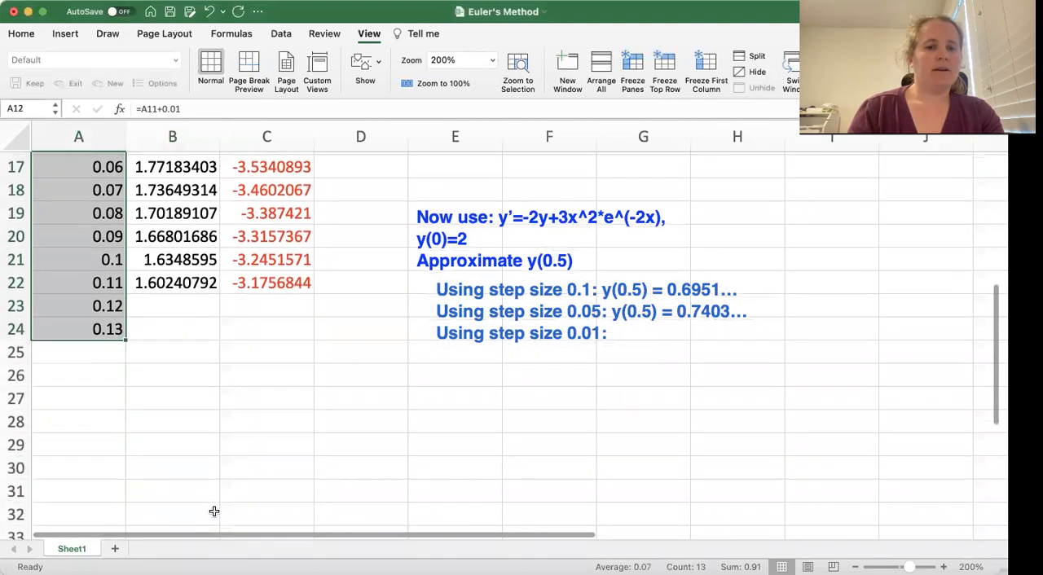
pyautogui.scroll(-3, 213, 511)
pyautogui.moveTo(124, 249); pyautogui.dragTo(196, 496)
pyautogui.scroll(-6, 192, 498)
pyautogui.scroll(1, 193, 498)
pyautogui.moveTo(124, 161); pyautogui.dragTo(124, 527)
pyautogui.scroll(-3, 184, 499)
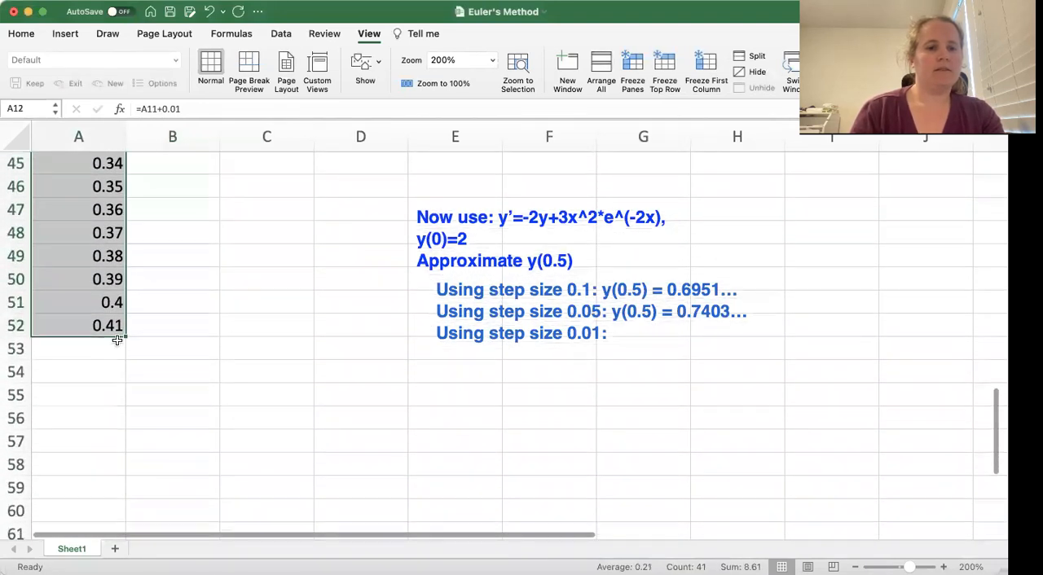
pyautogui.moveTo(124, 335); pyautogui.dragTo(107, 526)
pyautogui.scroll(-4, 195, 497)
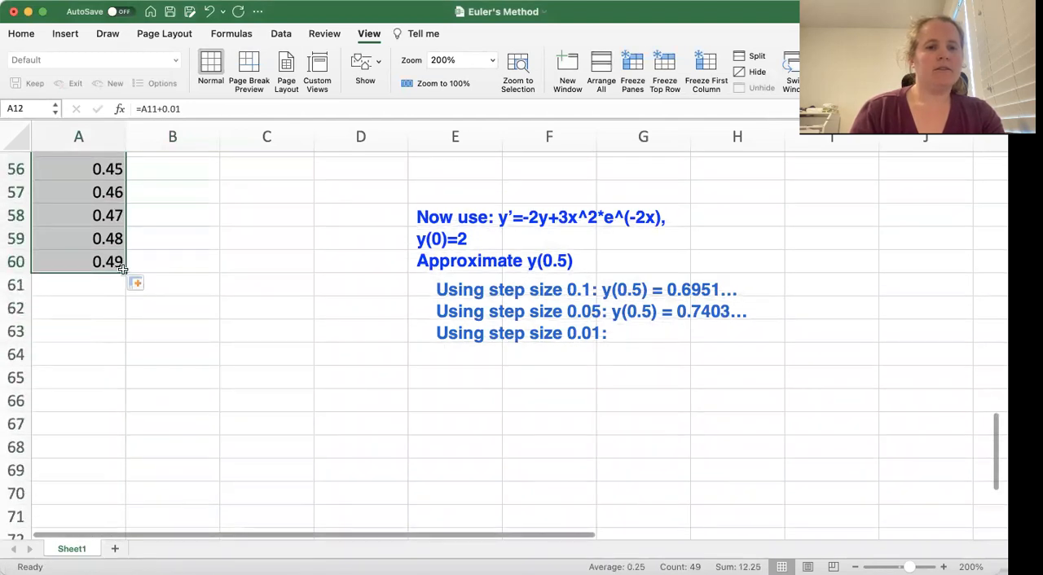
pyautogui.moveTo(122, 269); pyautogui.dragTo(121, 347)
# Fill the y formula from B22 down to B61
pyautogui.scroll(12, 192, 361)
pyautogui.scroll(3, 192, 360)
pyautogui.click(196, 352)
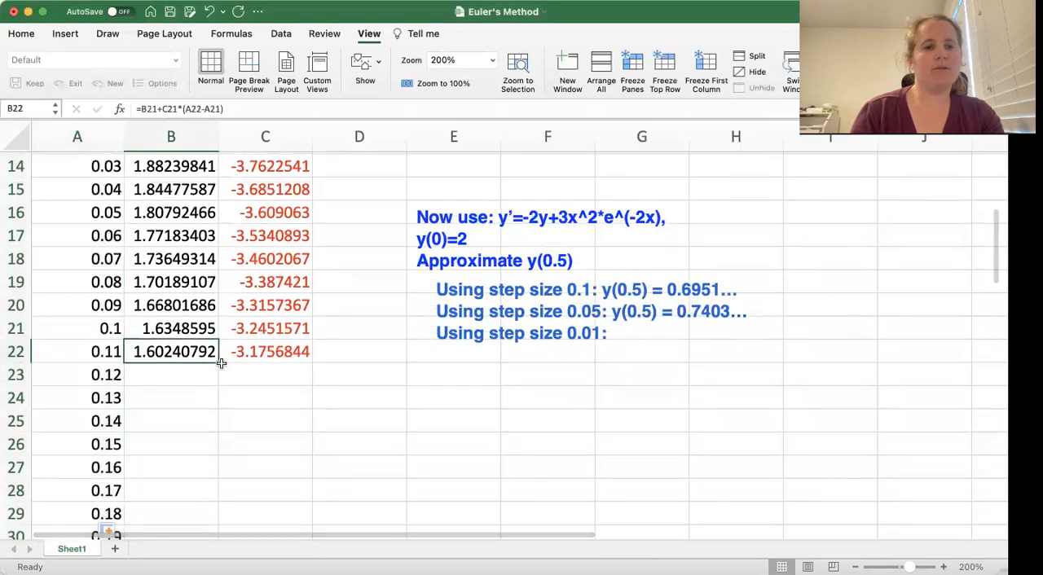
pyautogui.moveTo(221, 363); pyautogui.dragTo(218, 448)
pyautogui.moveTo(108, 531); pyautogui.dragTo(185, 447)
# Fill the slope formula from C22 down to C61
pyautogui.scroll(10, 242, 428)
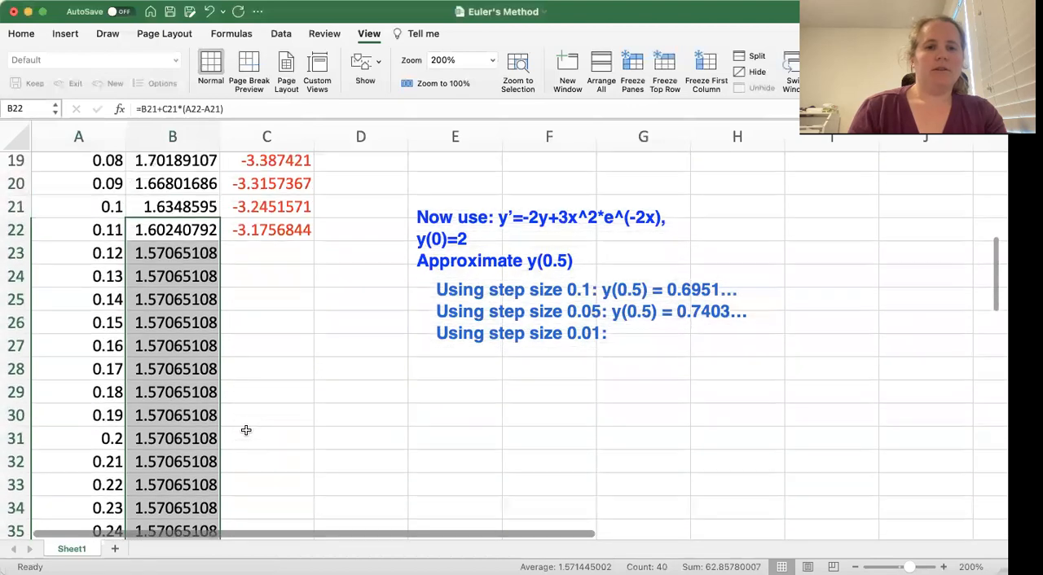
pyautogui.scroll(3, 244, 429)
pyautogui.click(273, 369)
pyautogui.moveTo(313, 381); pyautogui.dragTo(285, 451)
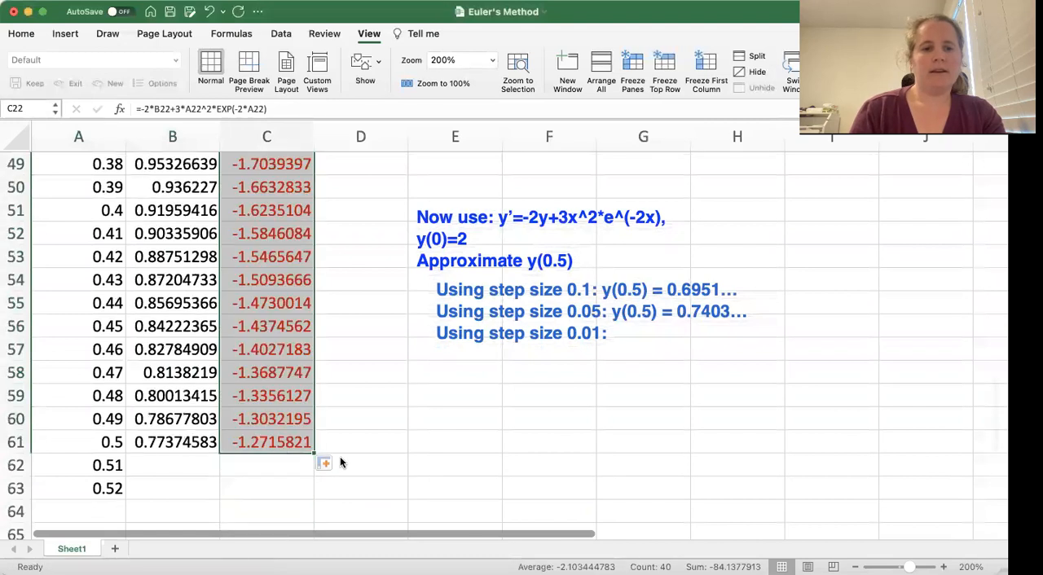
pyautogui.click(416, 437)
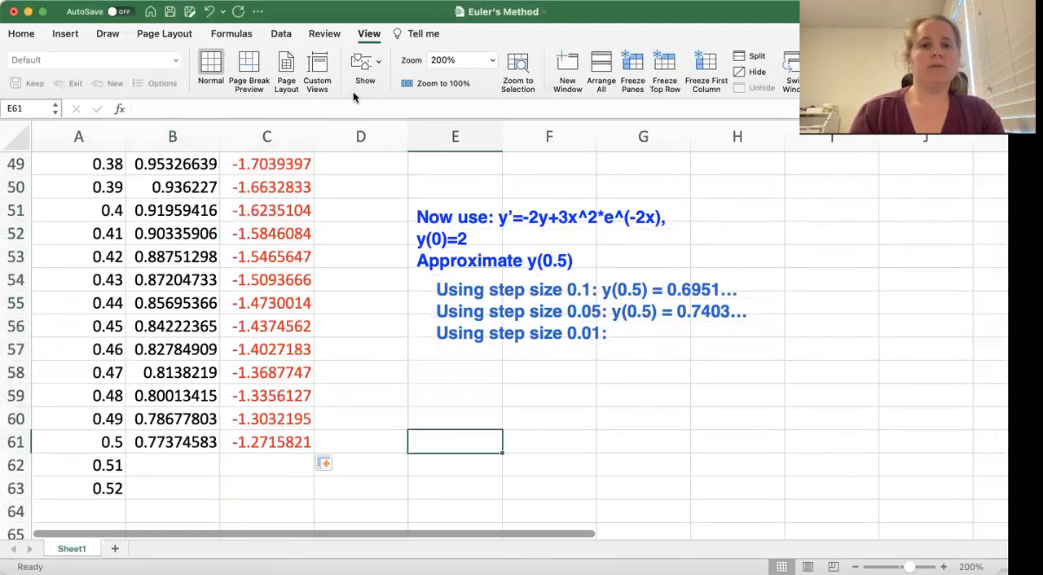
# Complete the annotation's 0.01 line with "y(0.5) = 0.7737..."
pyautogui.click(325, 82)
pyautogui.click(469, 308)
pyautogui.write('y(0')
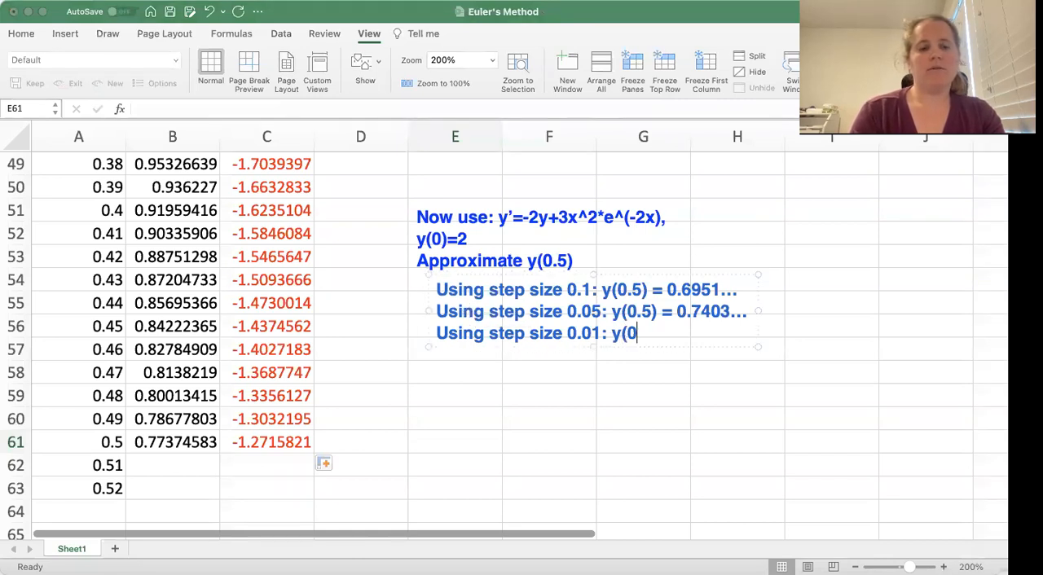
pyautogui.write('.5) = ')
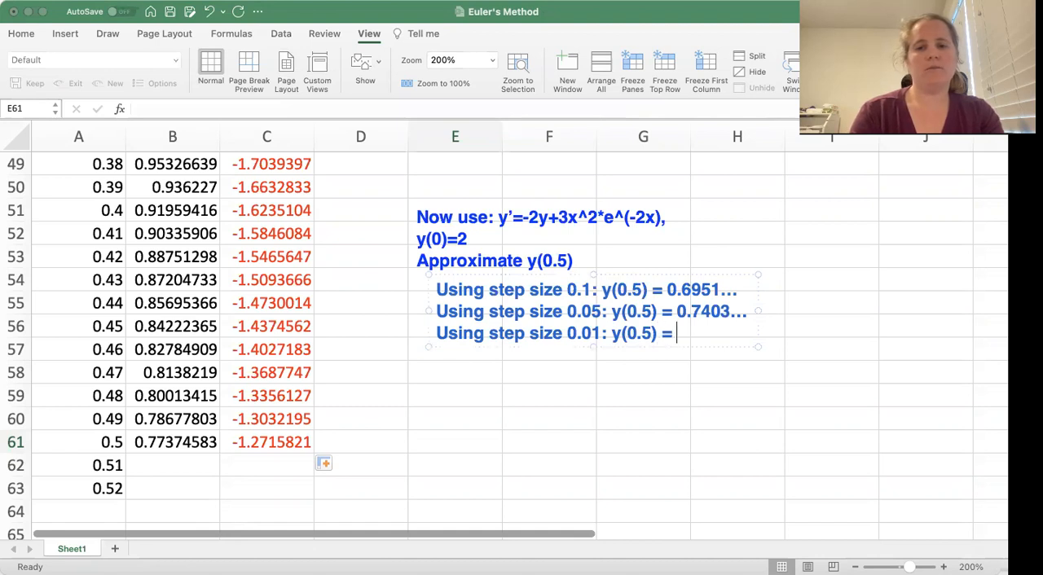
pyautogui.write('0.7737')
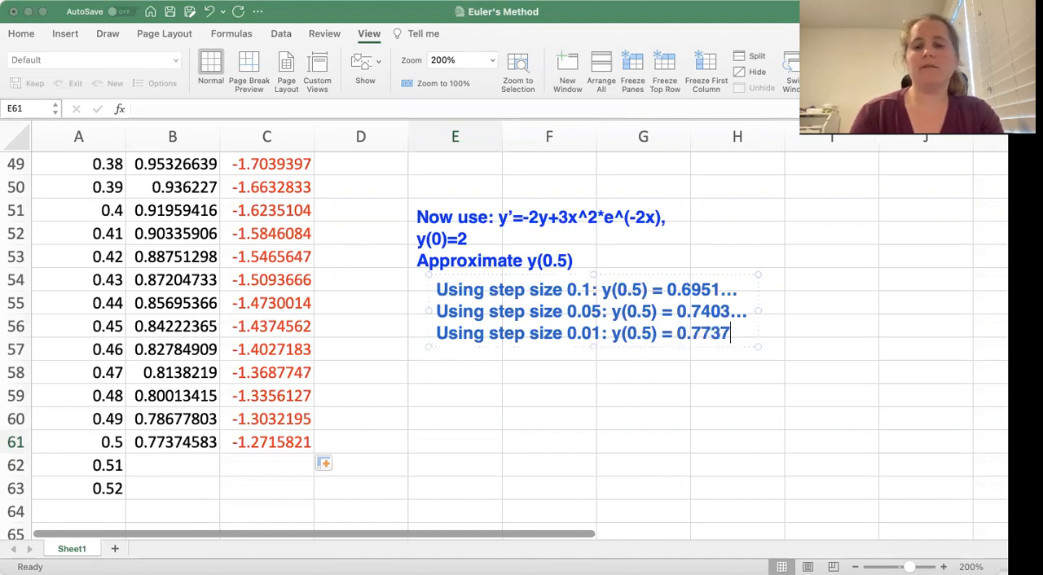
pyautogui.write('...')
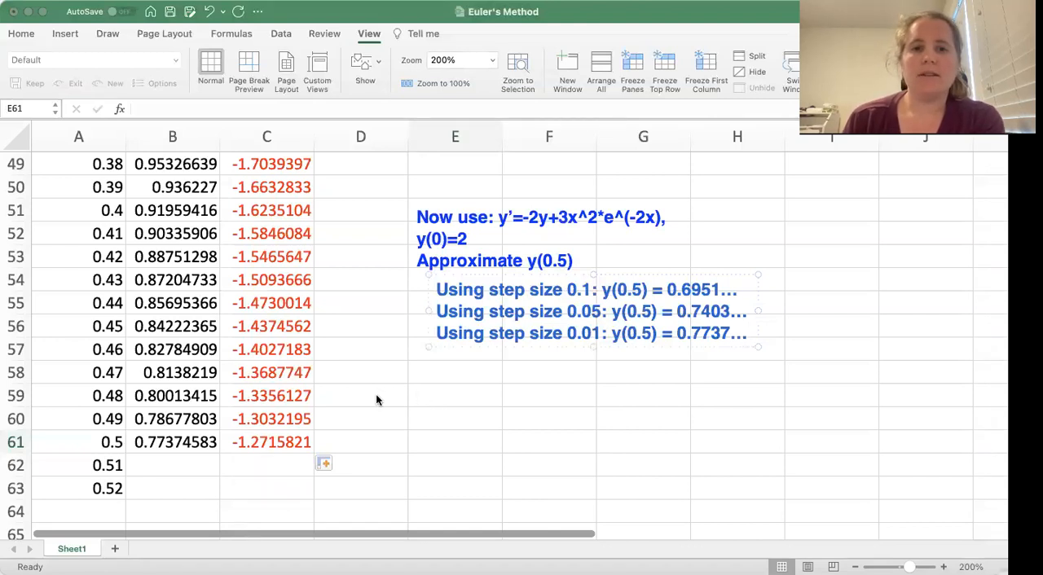
pyautogui.press('Escape')
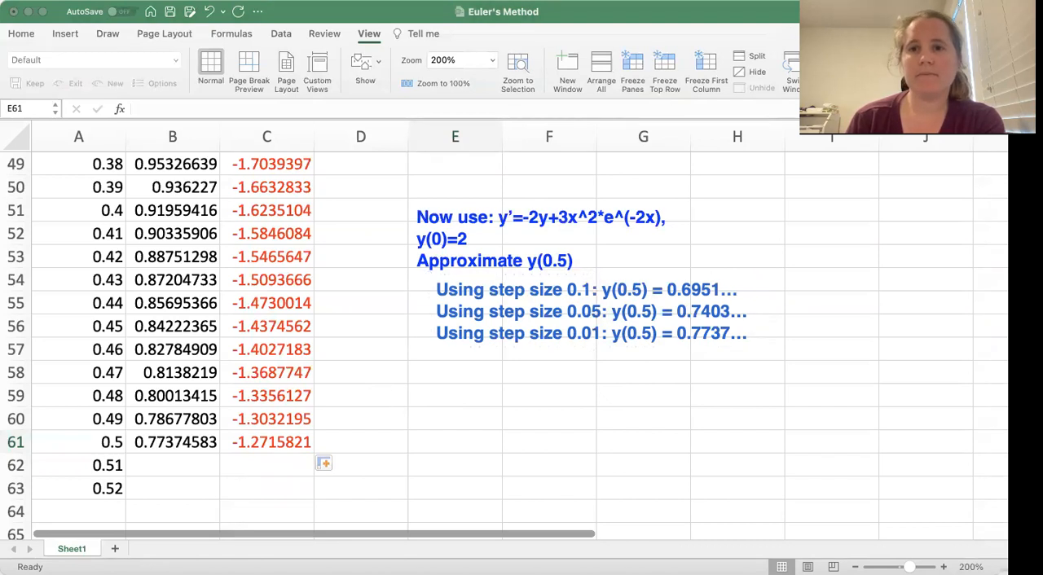